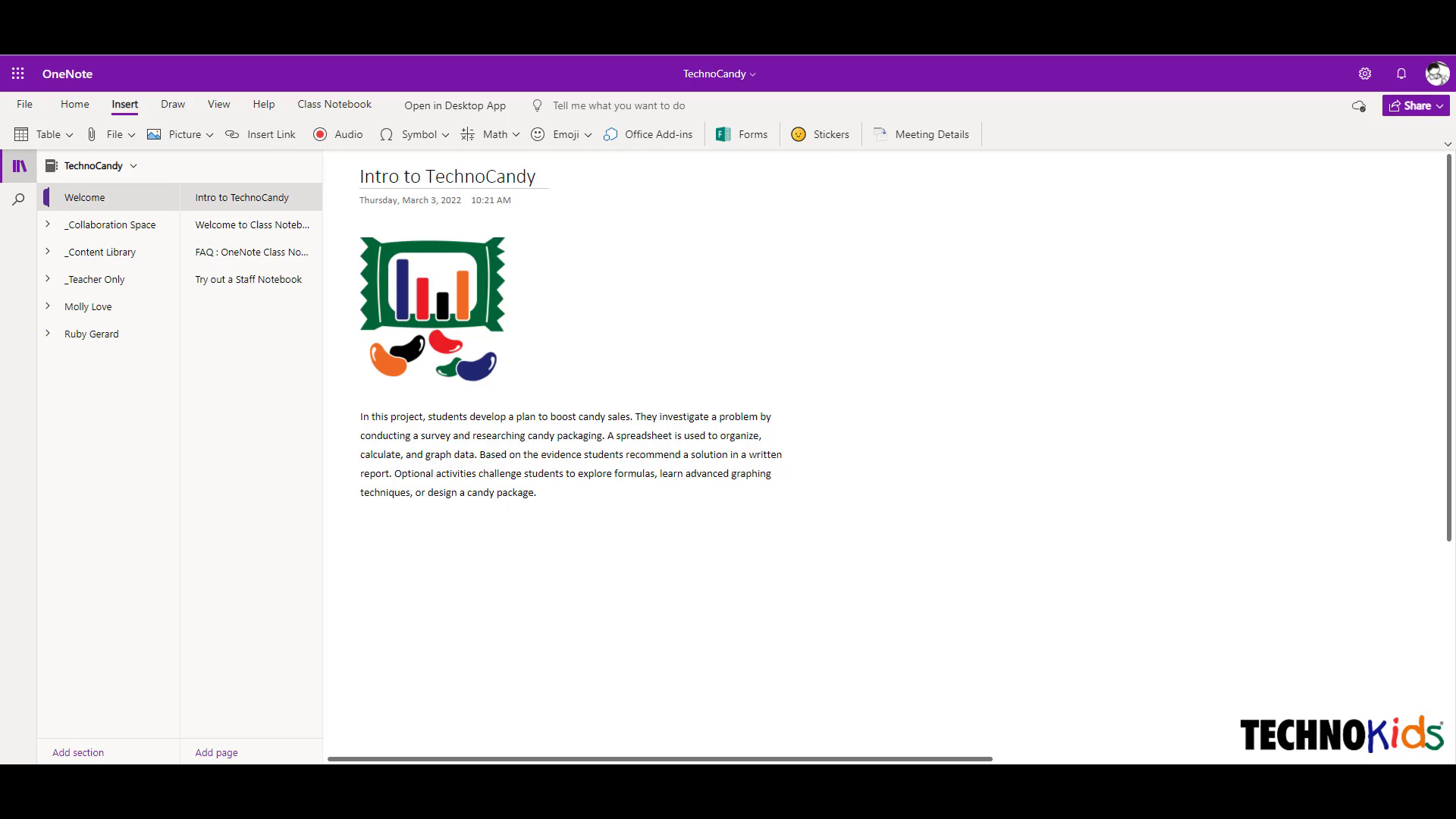
Add a section named Samples to the _Content Library of the TechnoCandy notebook.
left_click(101, 252)
left_click(97, 307)
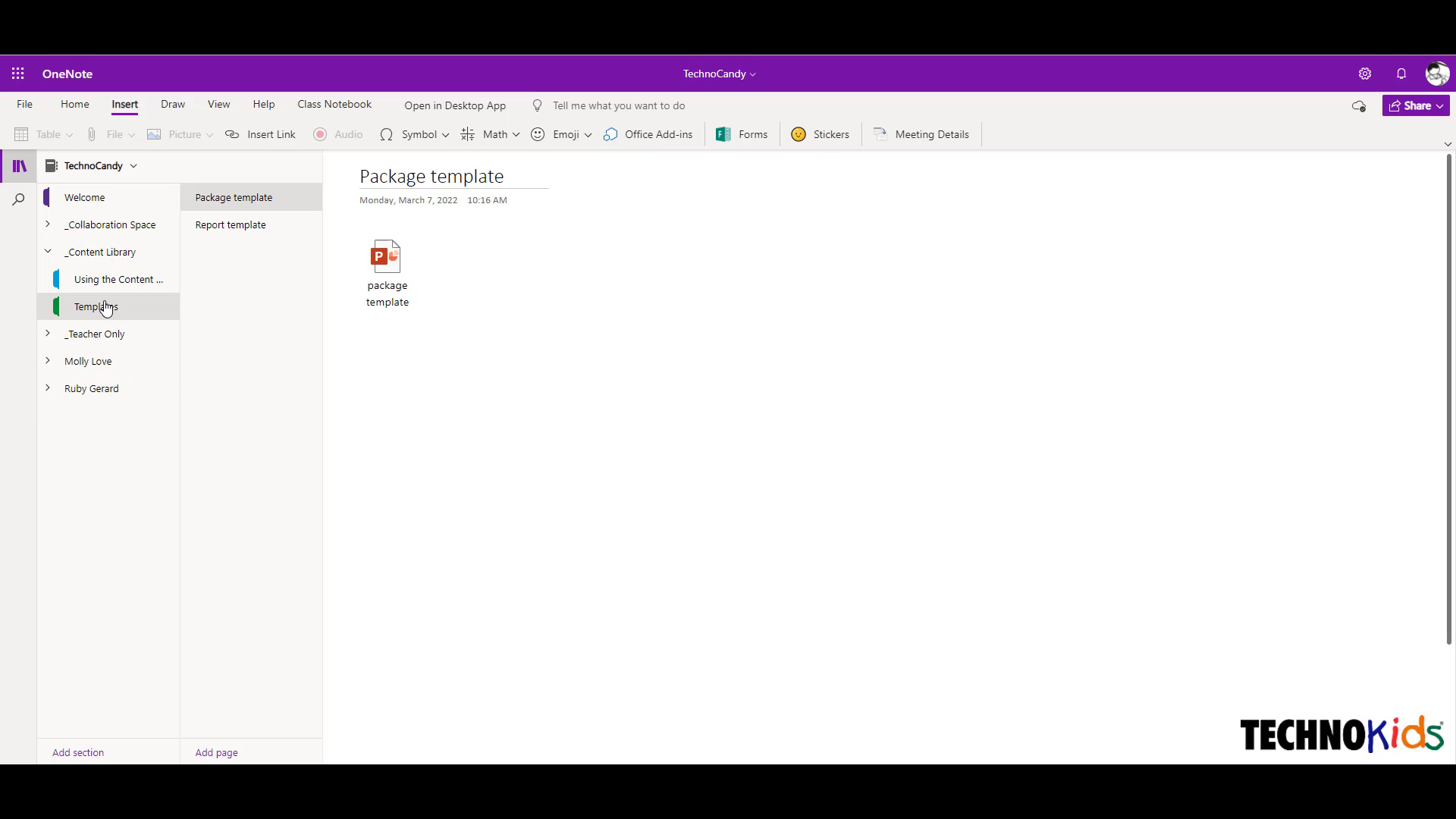
left_click(72, 753)
type("Samples")
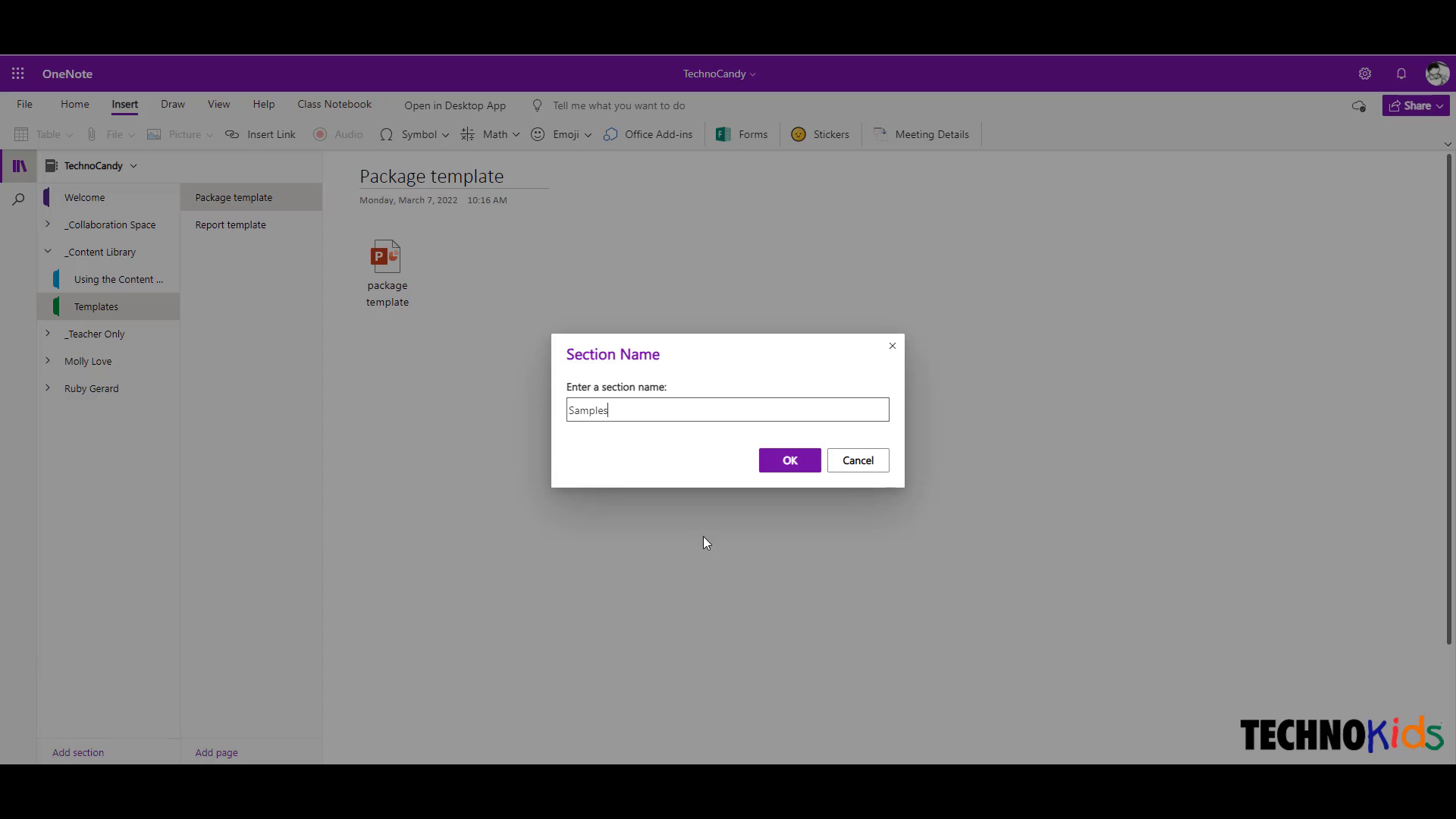
left_click(789, 460)
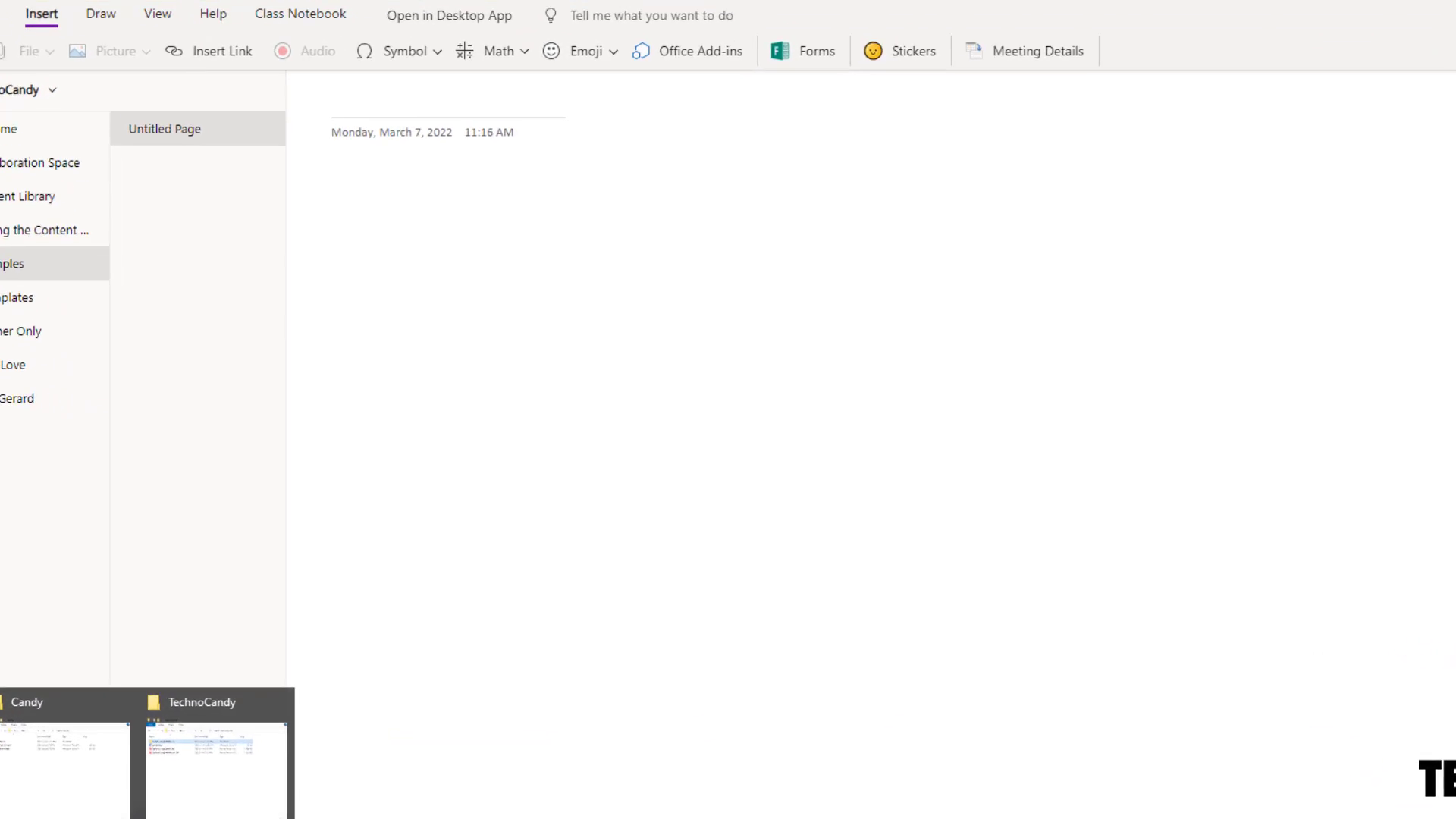
Switch to File Explorer and examine the files in the Samples folder of TechnoCandy Resources.
left_click(217, 774)
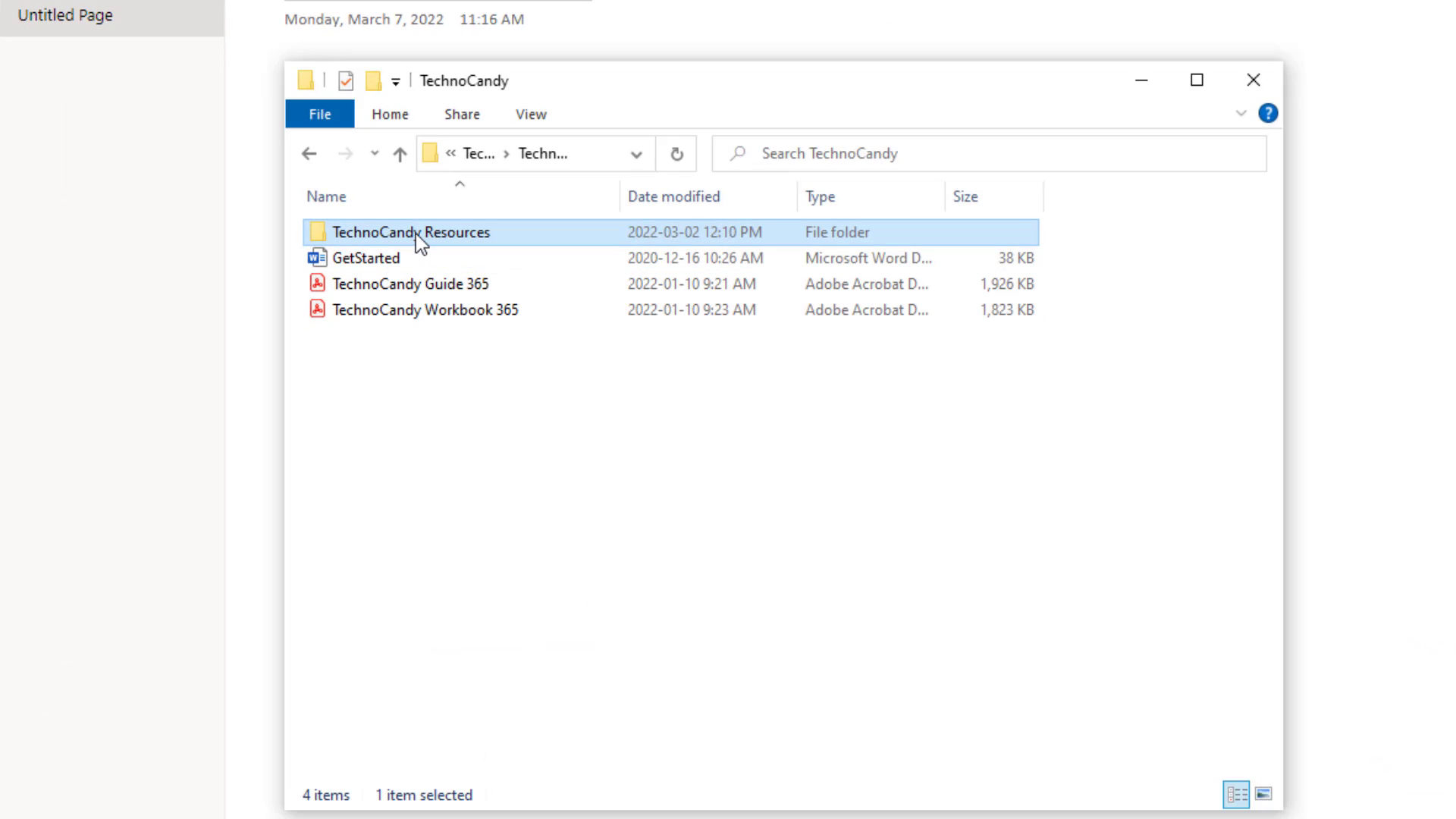
double_click(416, 234)
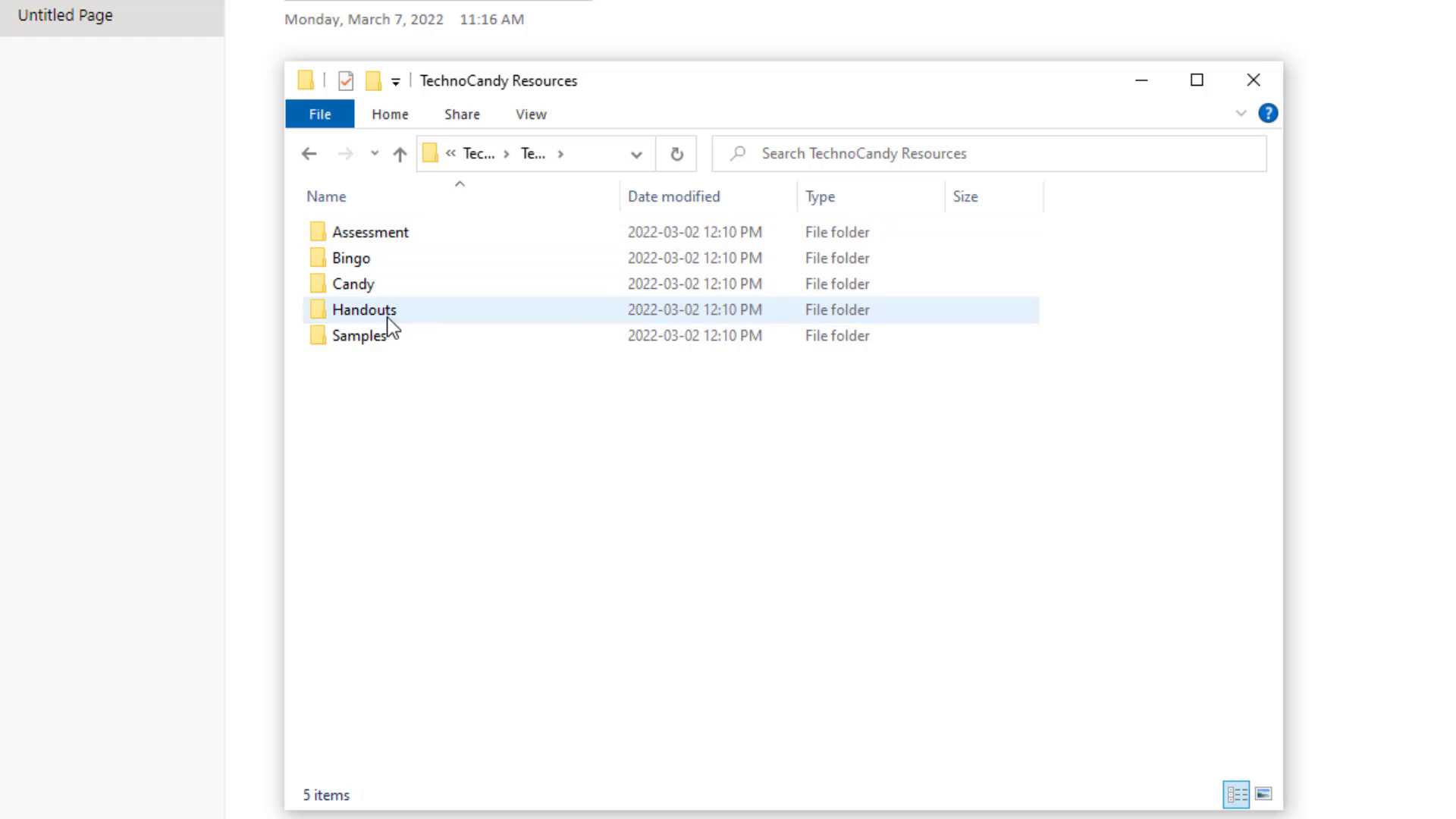
left_click(376, 337)
double_click(376, 338)
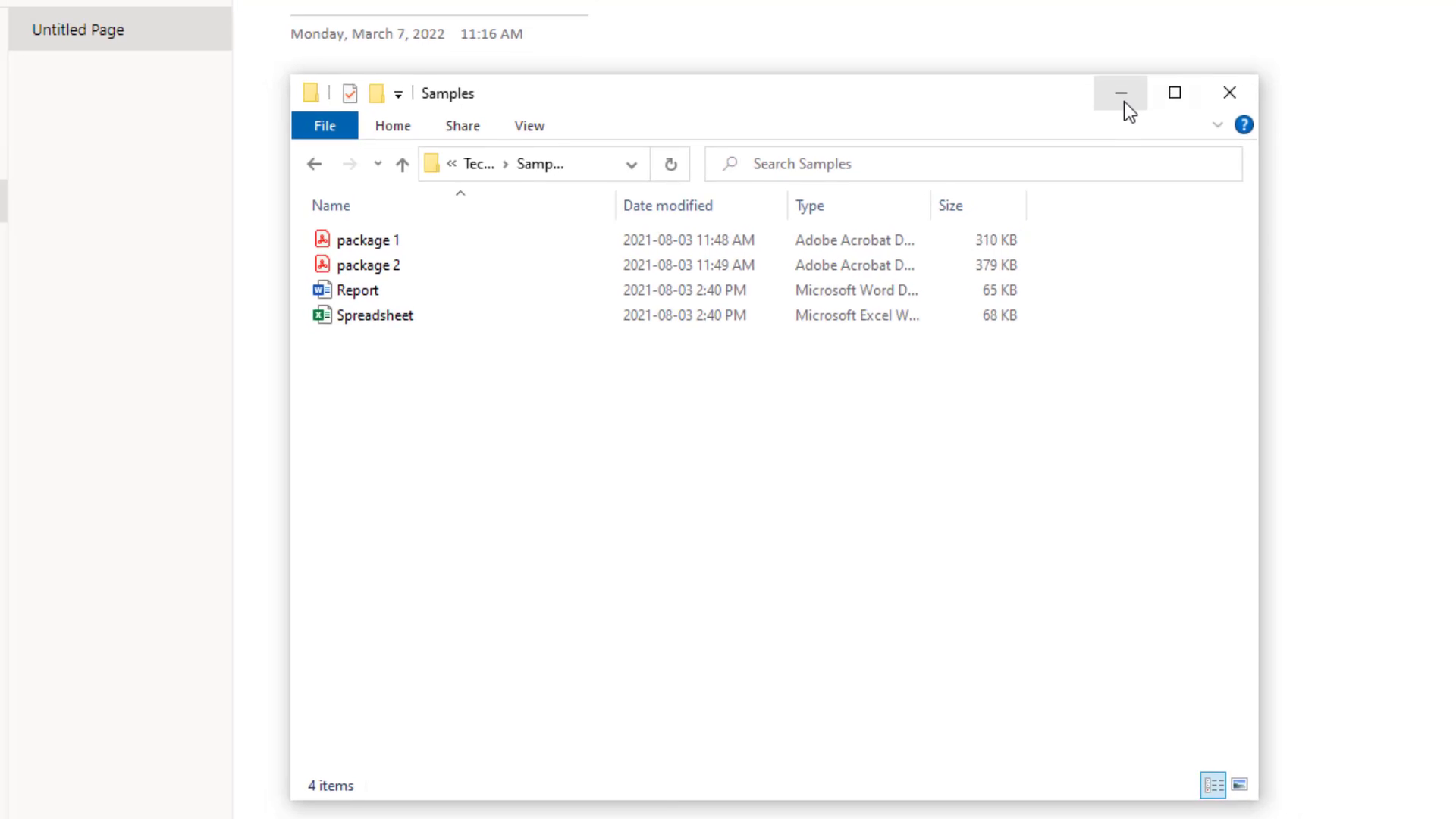
left_click(1142, 79)
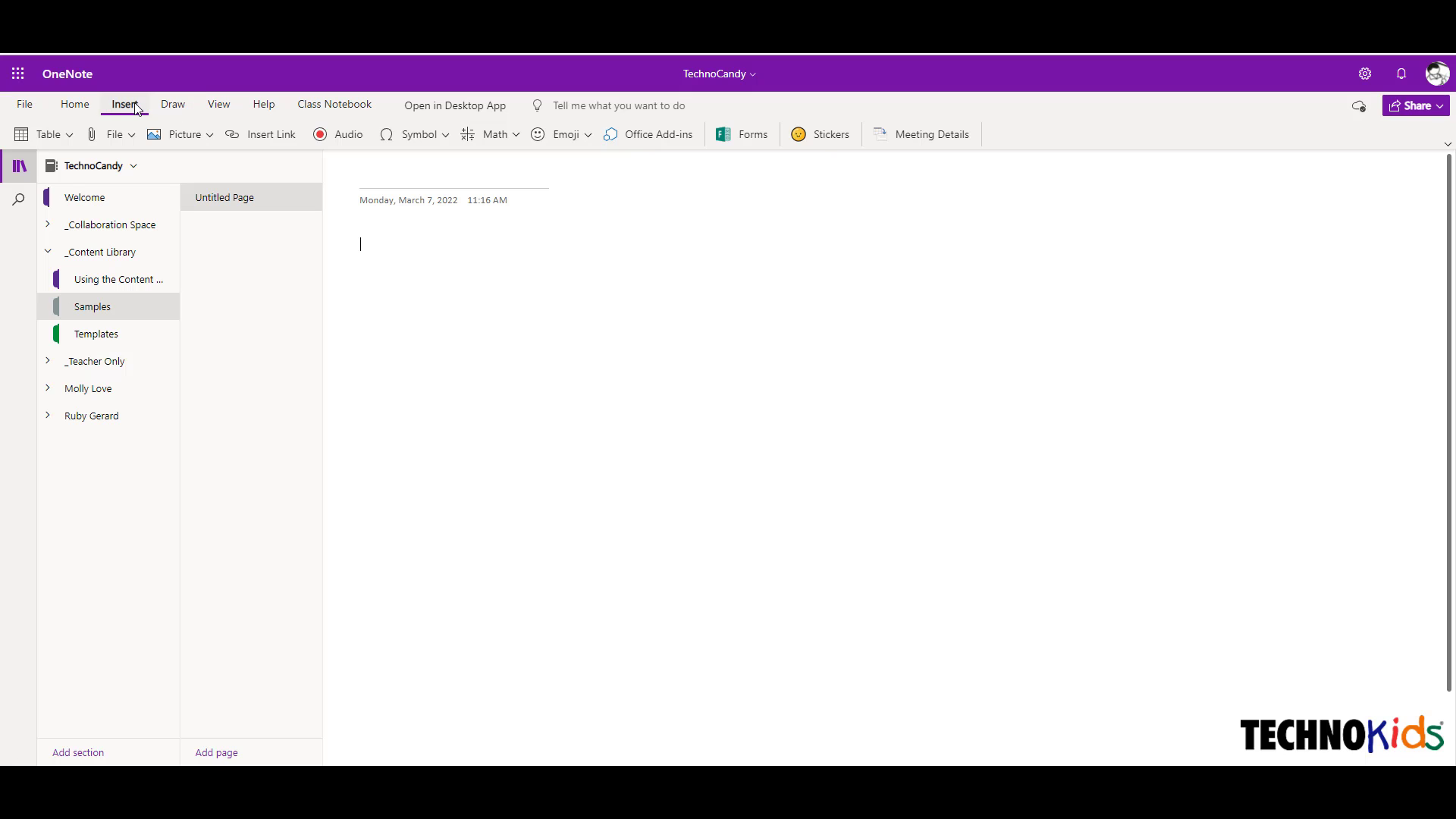
Attach the Spreadsheet file from the TechnoCandy Resources Samples folder to the untitled page and title the page "Spreadsheet sample".
left_click(132, 135)
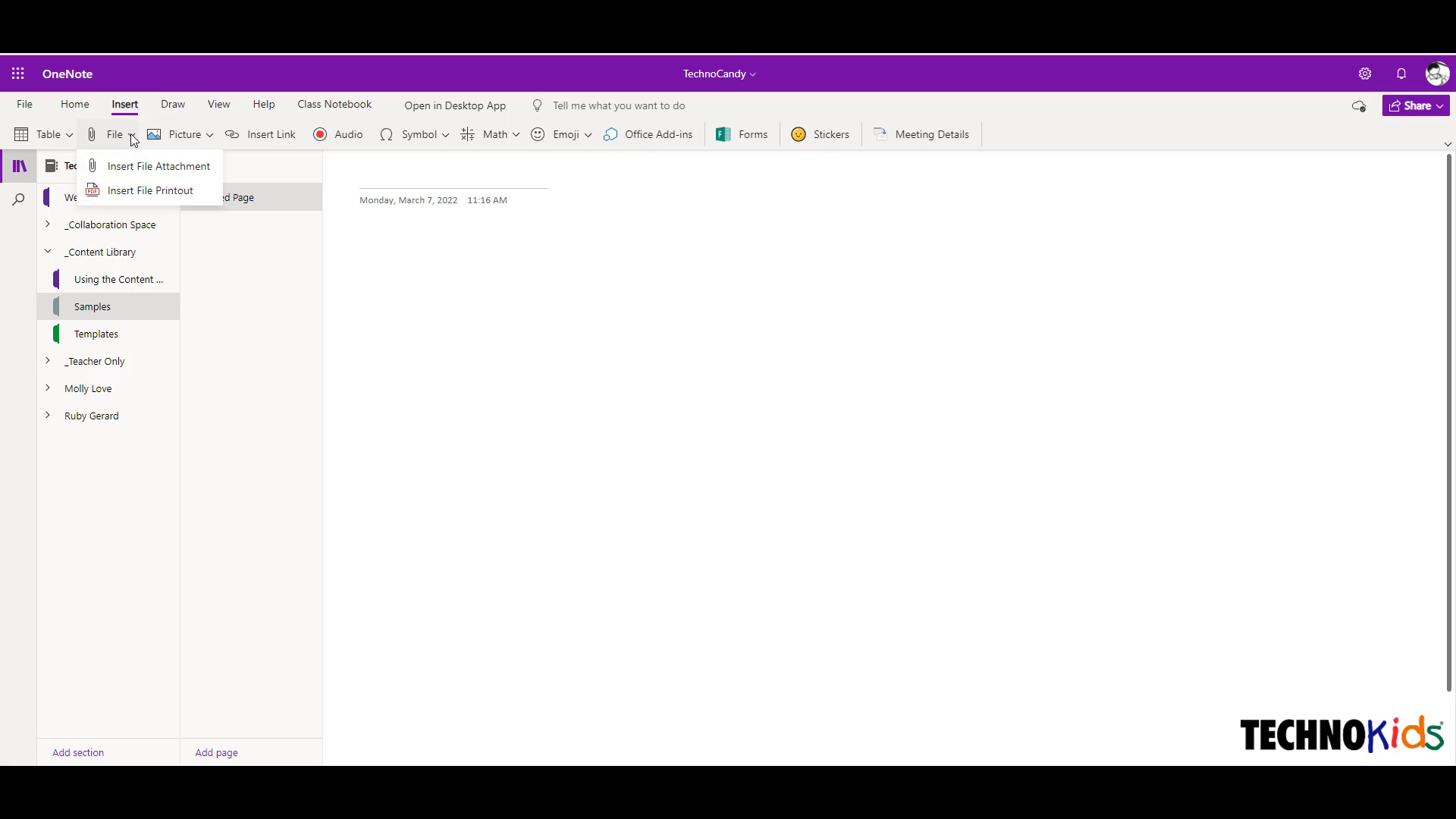
left_click(141, 168)
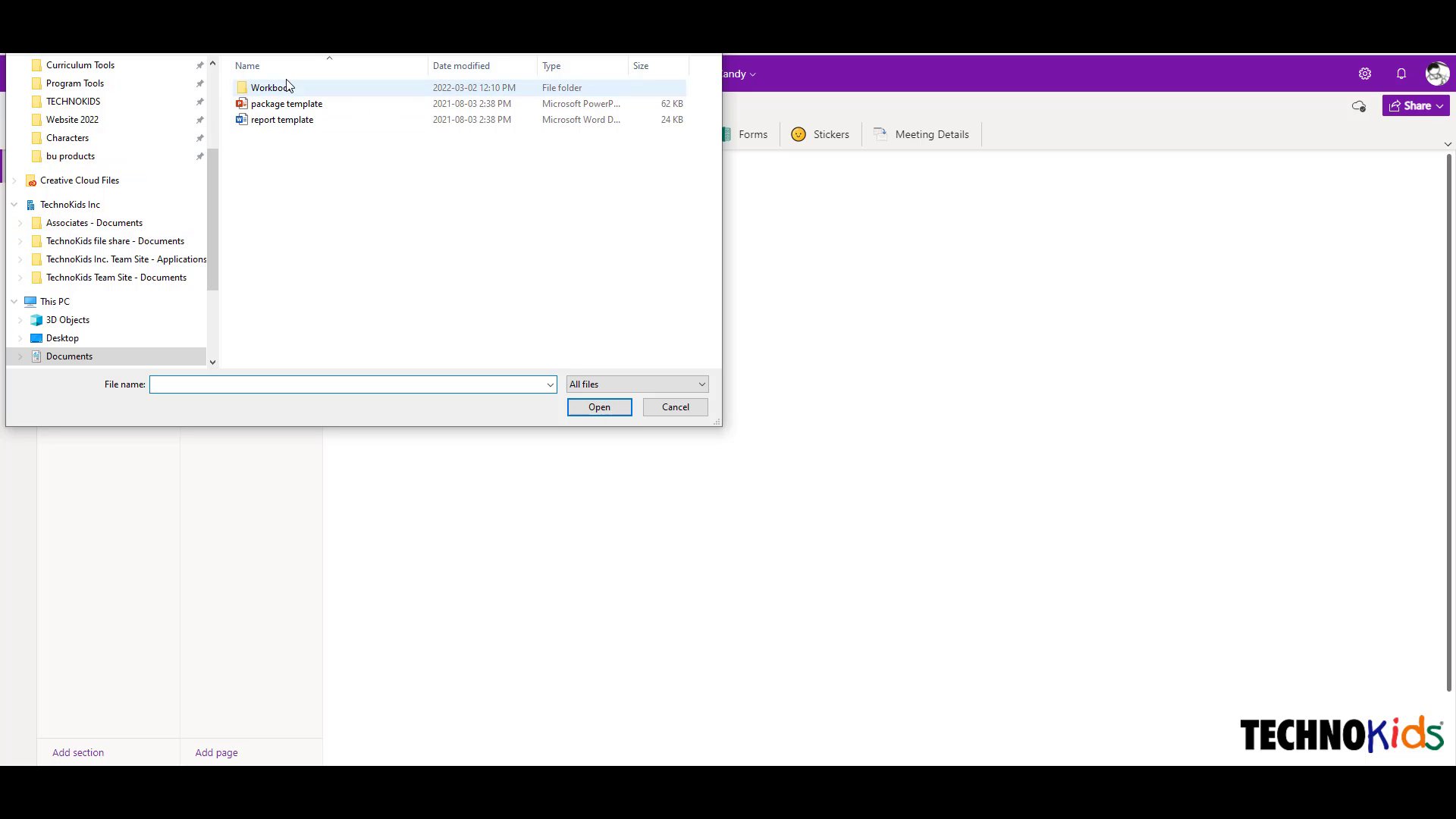
double_click(286, 90)
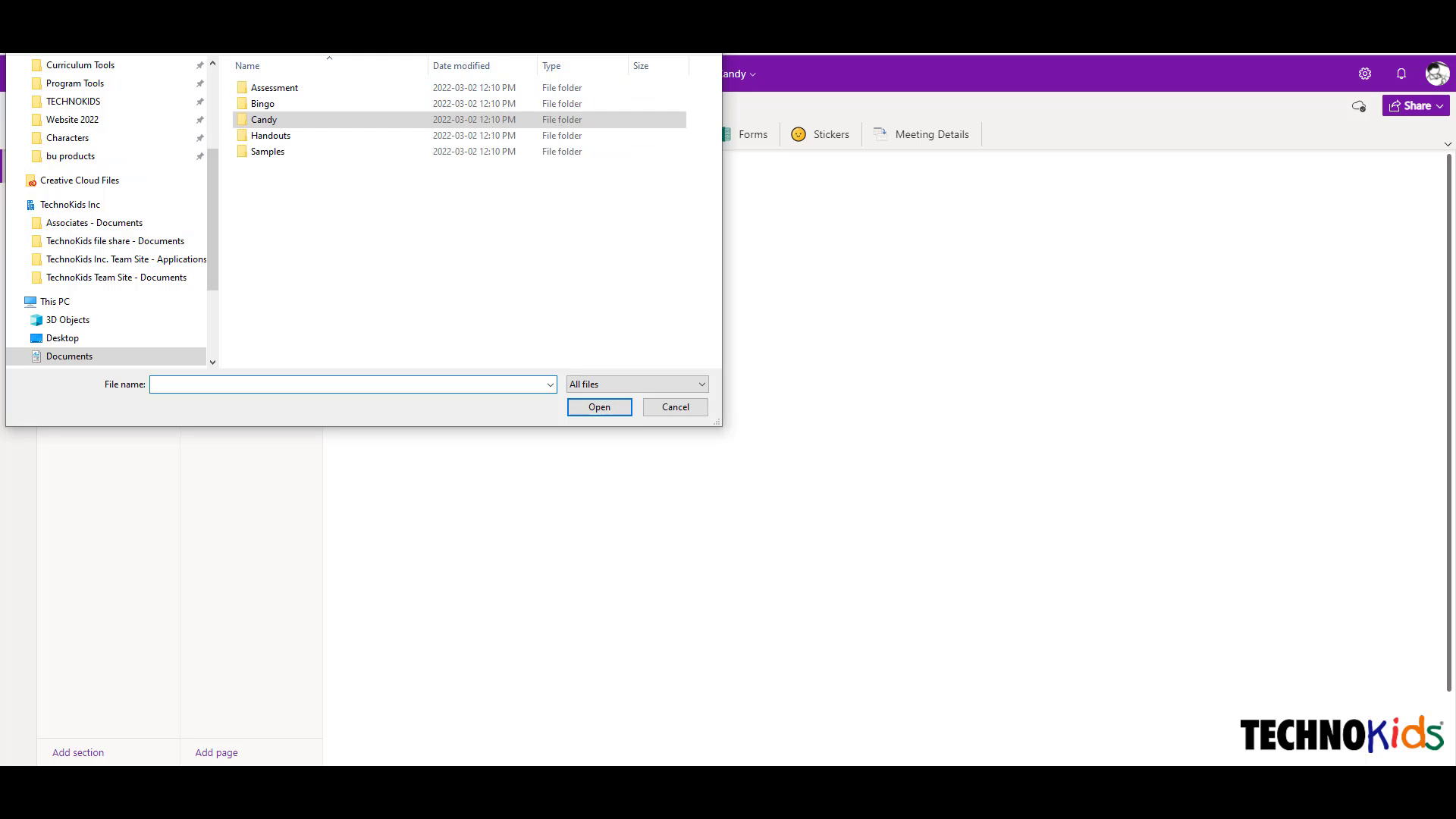
double_click(269, 151)
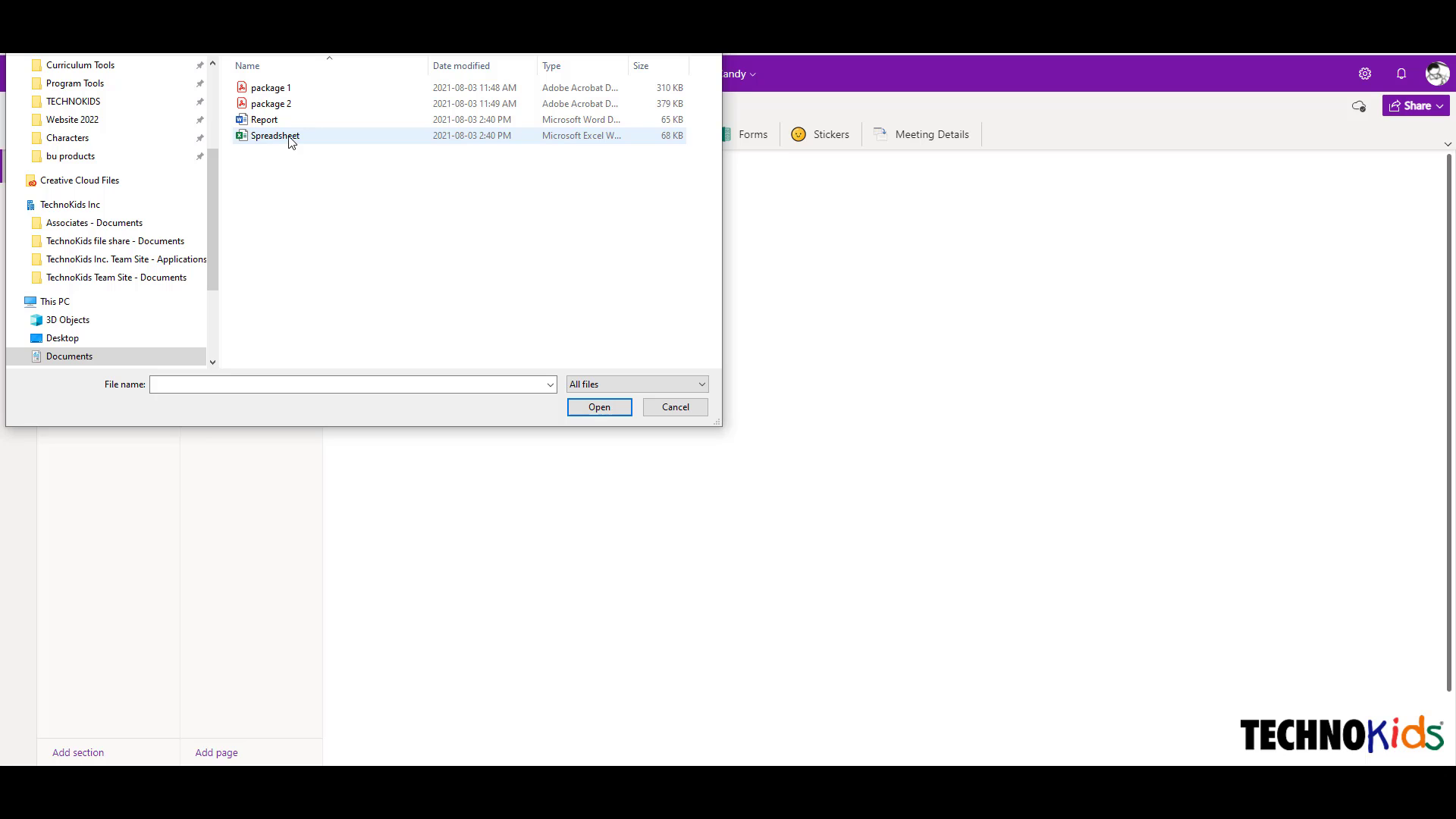
left_click(291, 141)
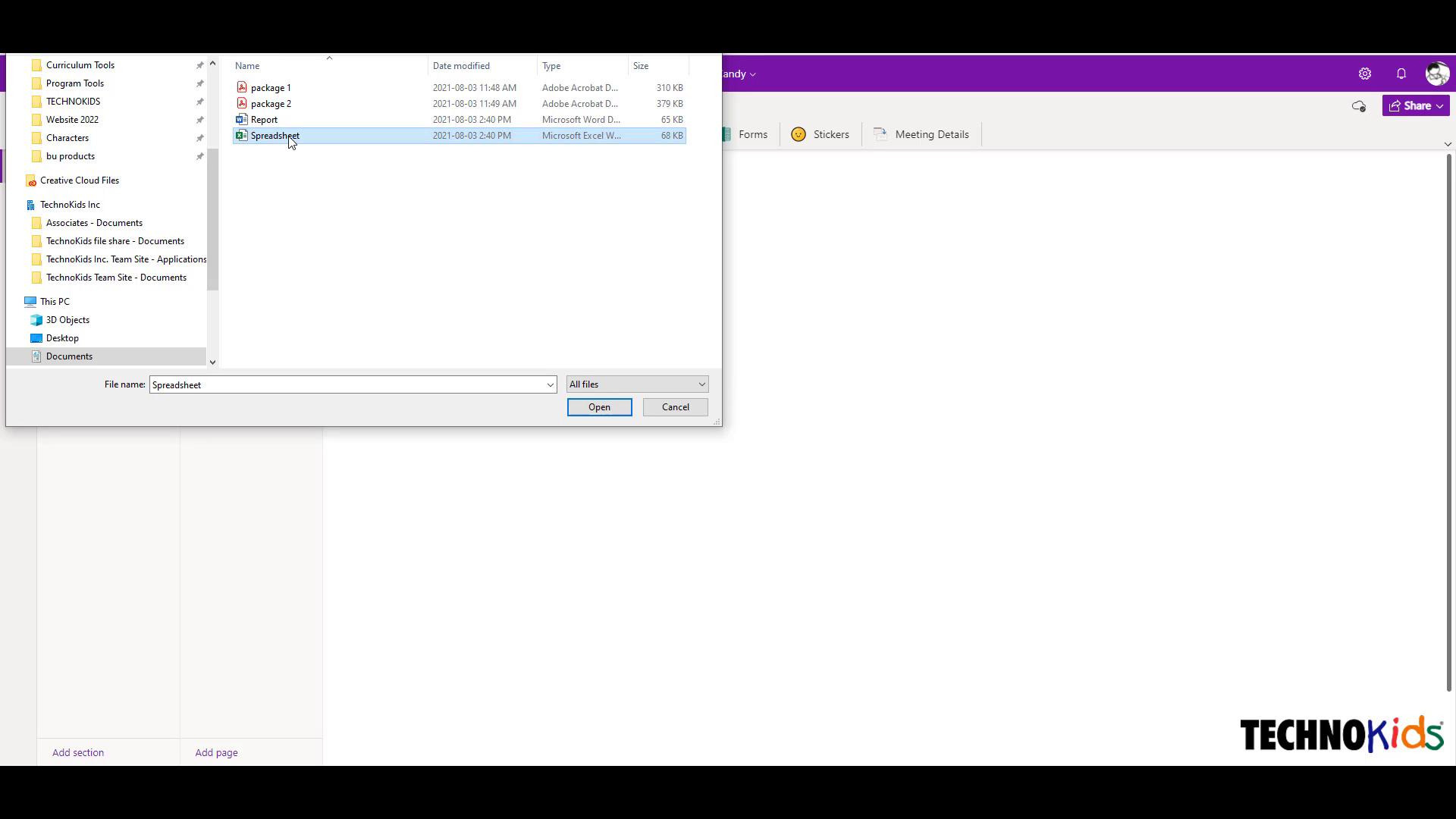
left_click(606, 407)
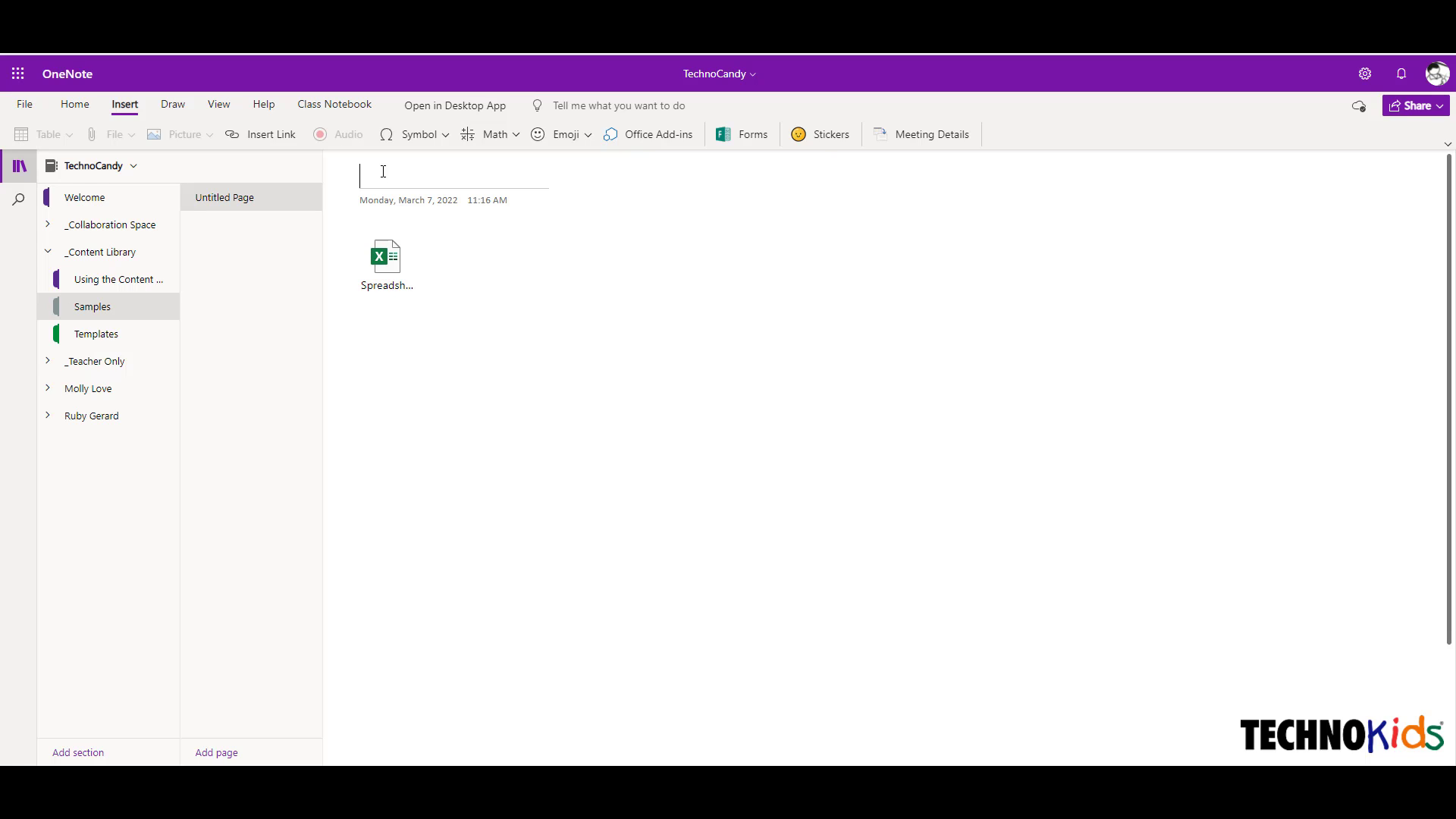
type("Spreadsheet sample")
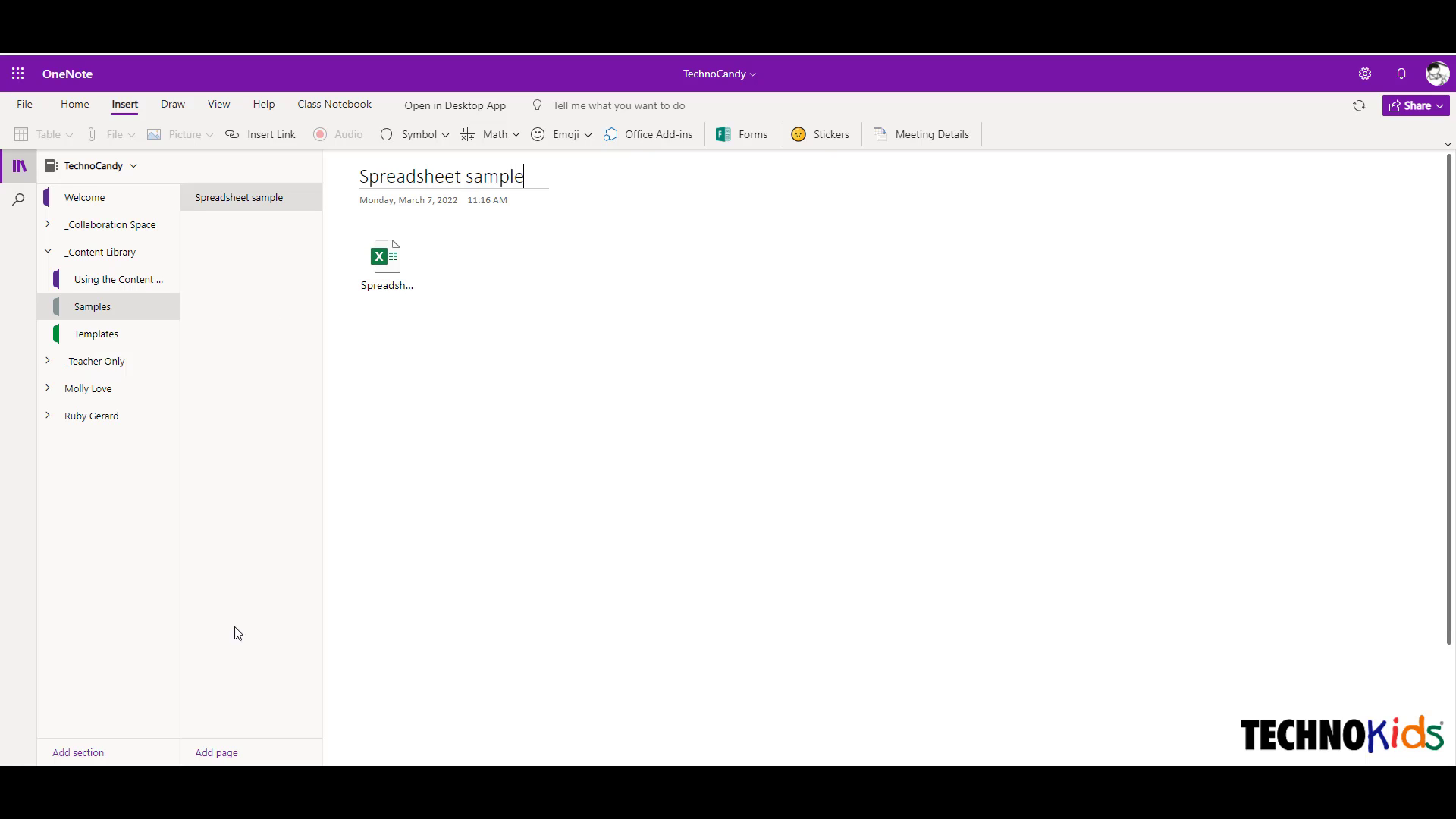
Add a page titled "Package 1" to the Samples section, containing a file printout of the package 1 PDF.
left_click(220, 753)
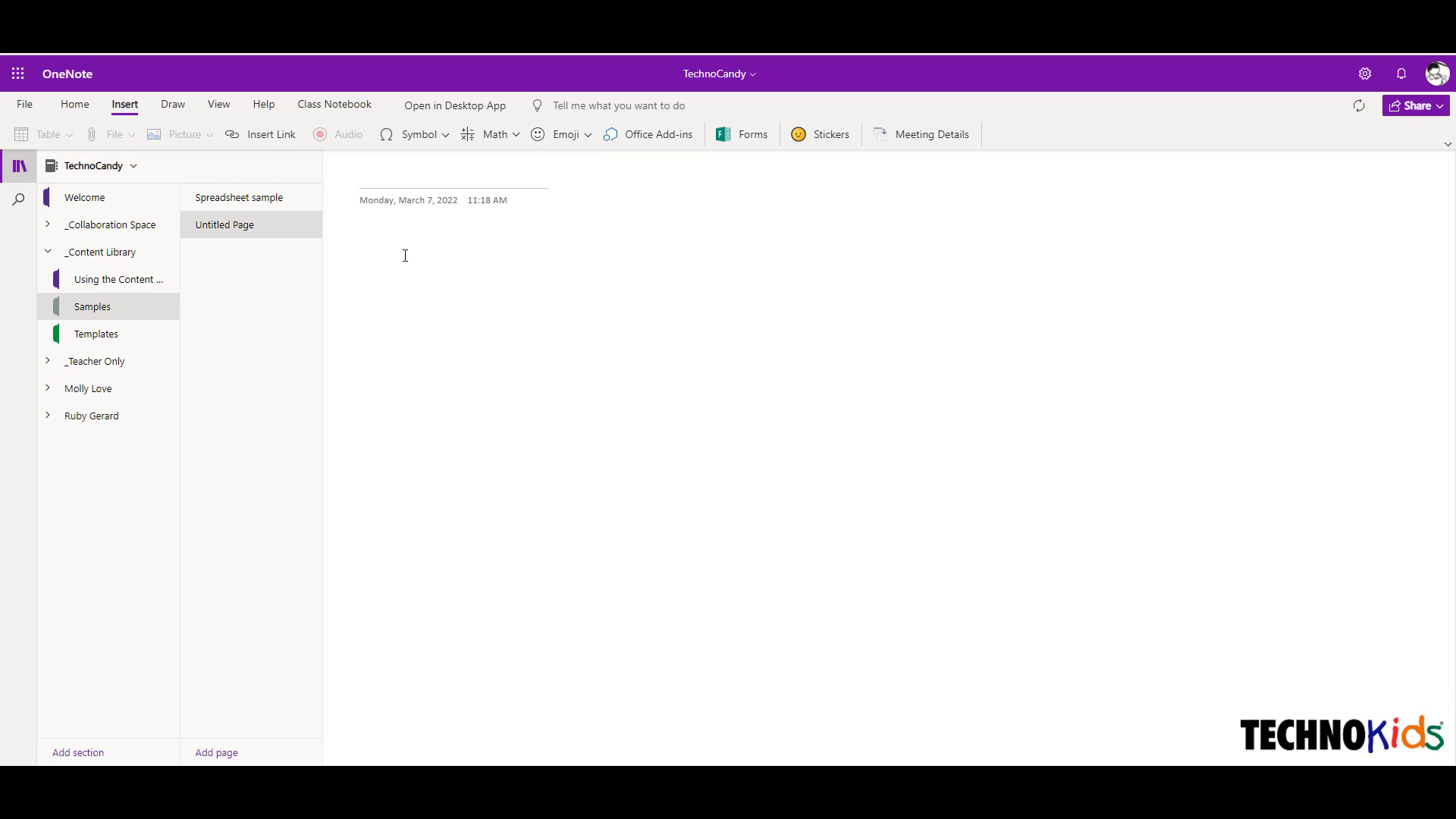
left_click(405, 256)
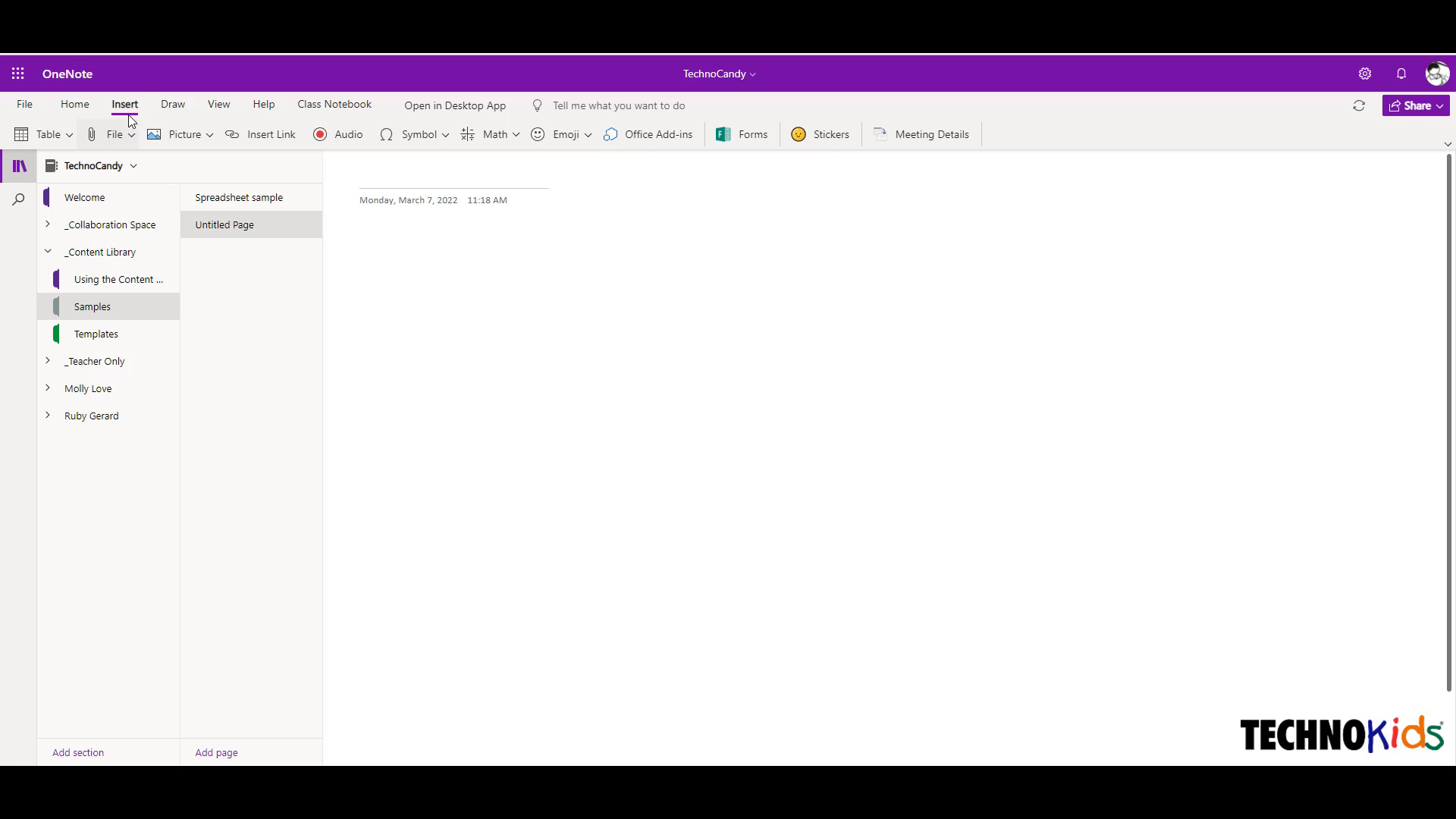
left_click(131, 137)
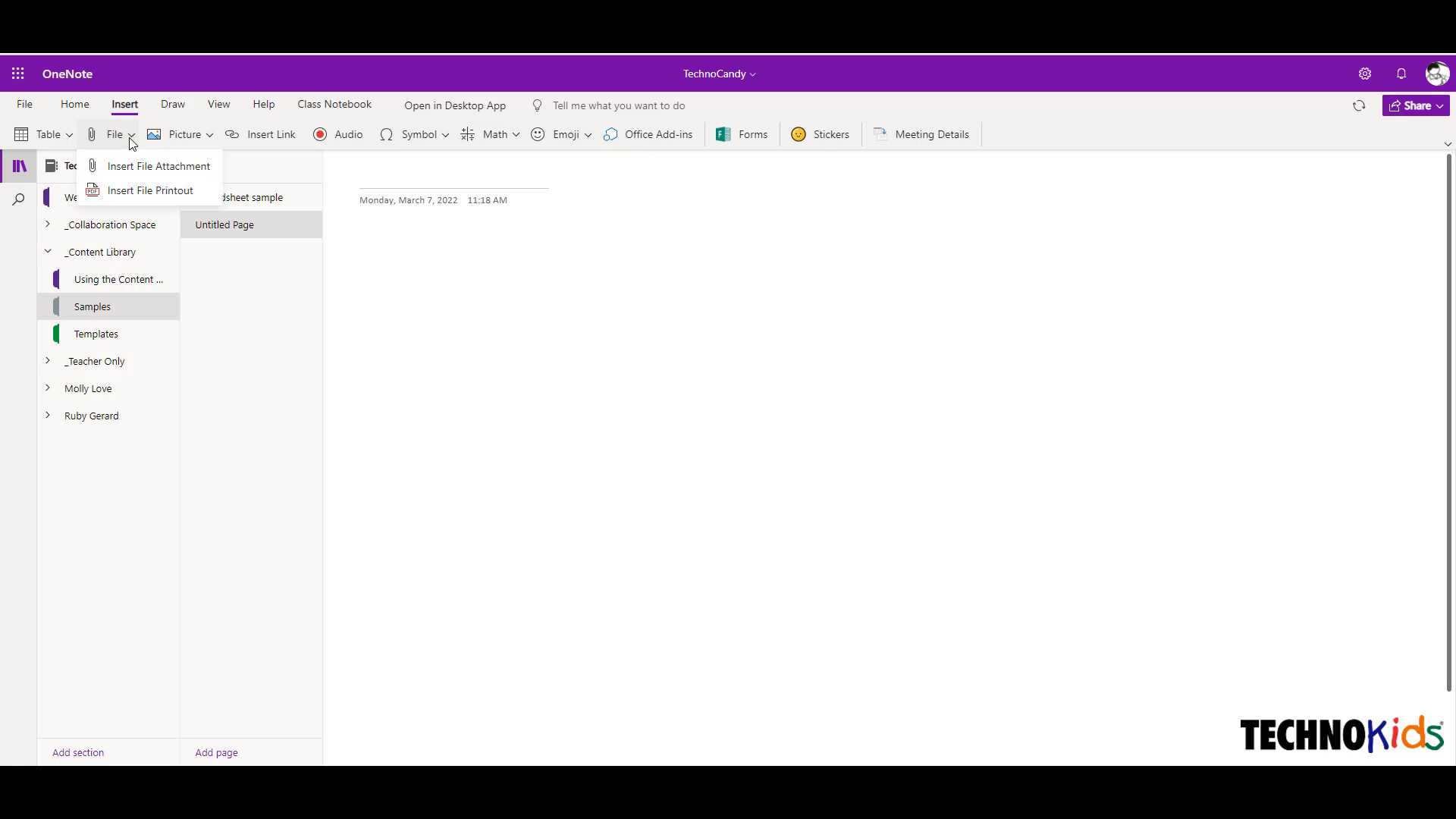
left_click(147, 194)
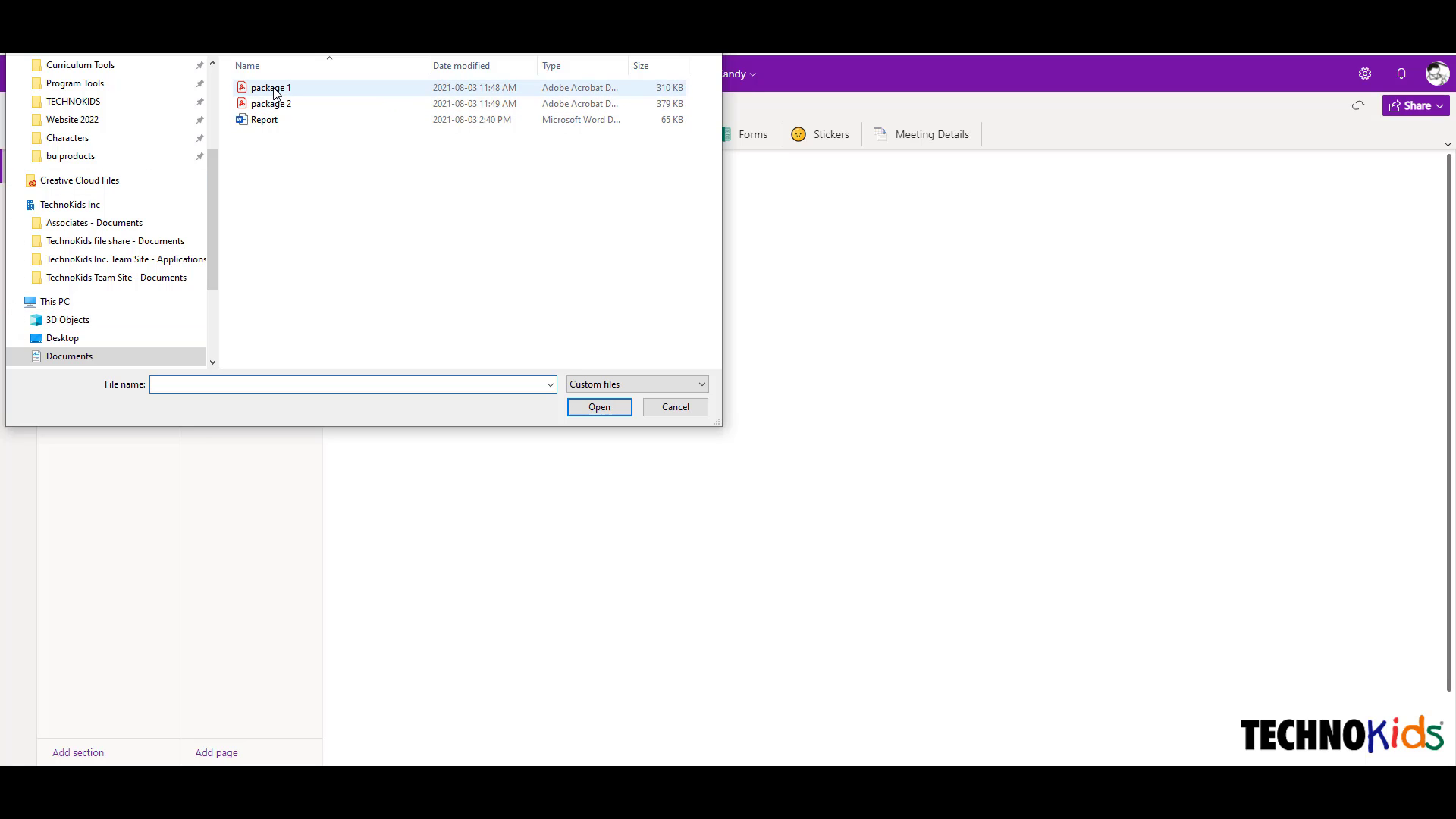
double_click(274, 93)
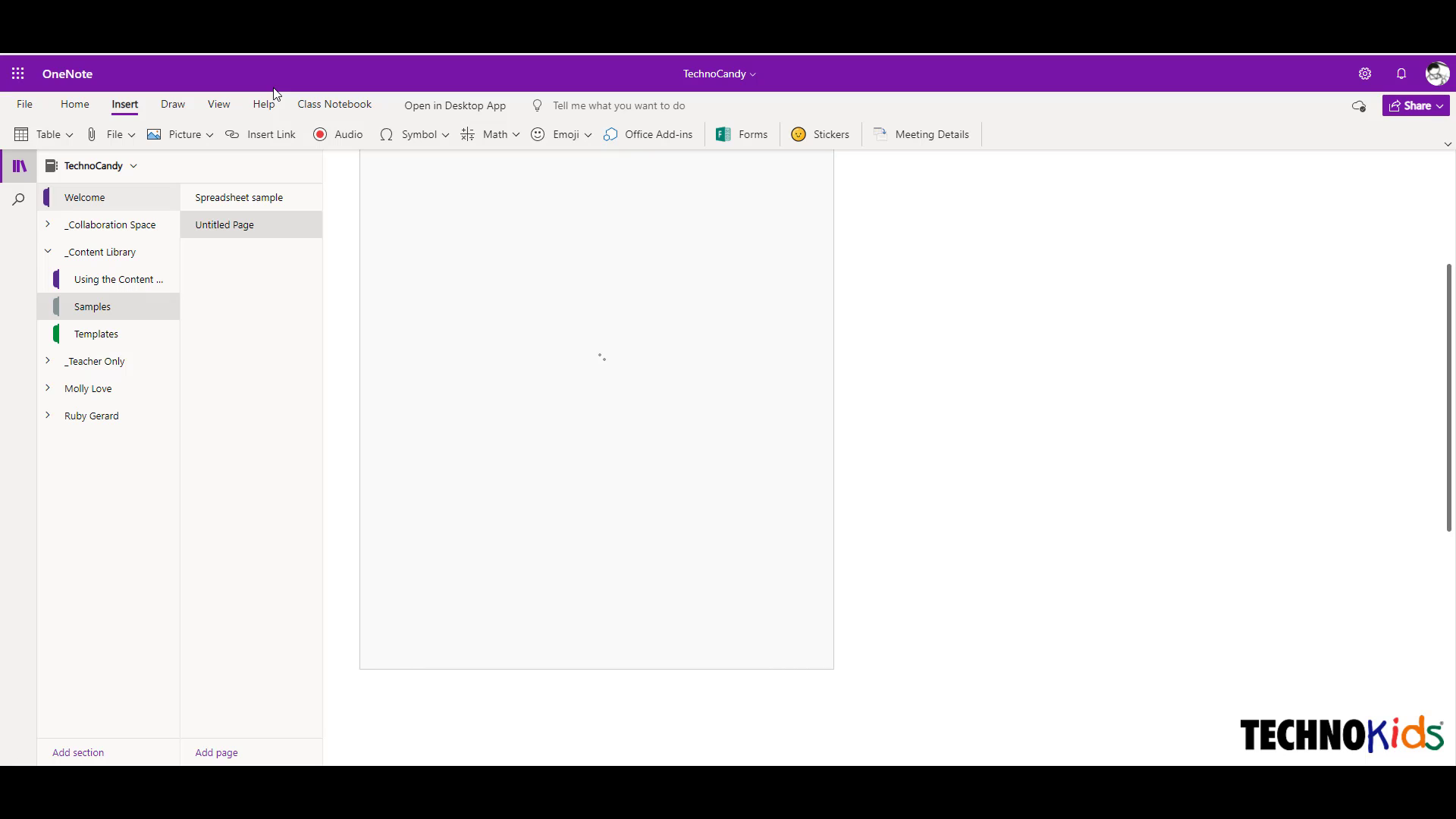
scroll(1189, 321, "up", 1)
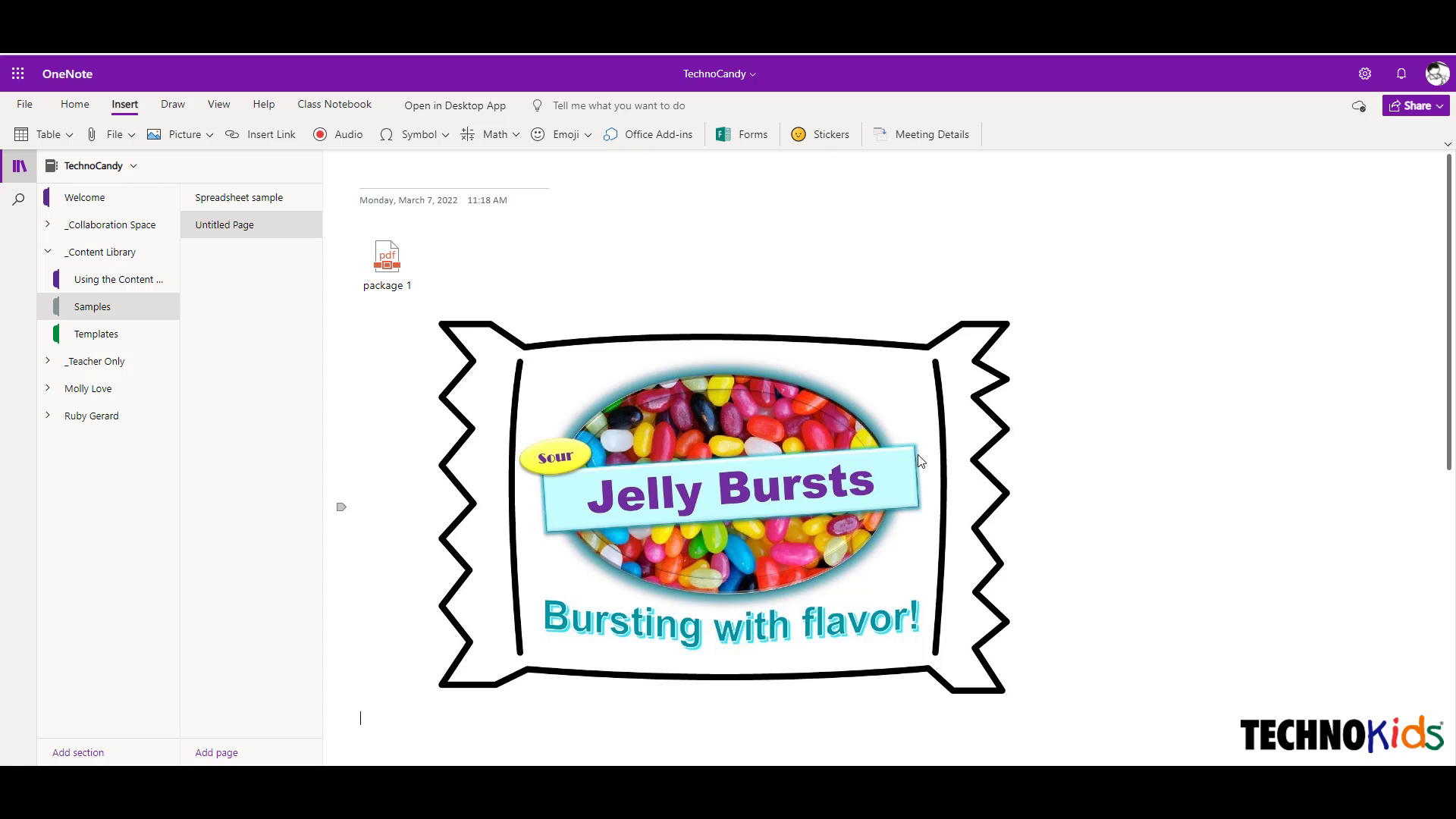
left_click(381, 174)
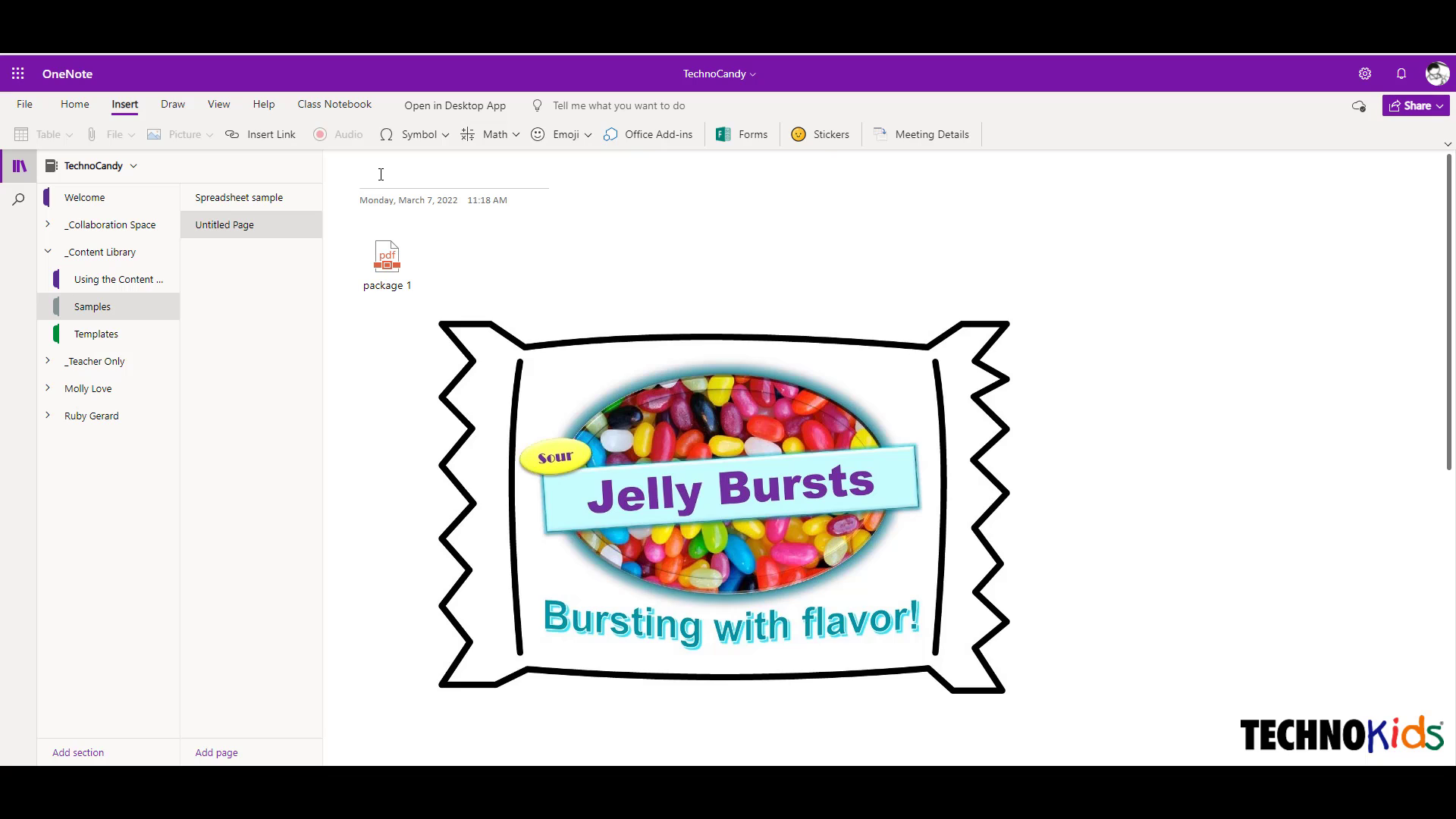
type("Package 1")
Add a page titled "Package 2" to the Samples section, containing a file printout of the package 2 PDF.
left_click(214, 751)
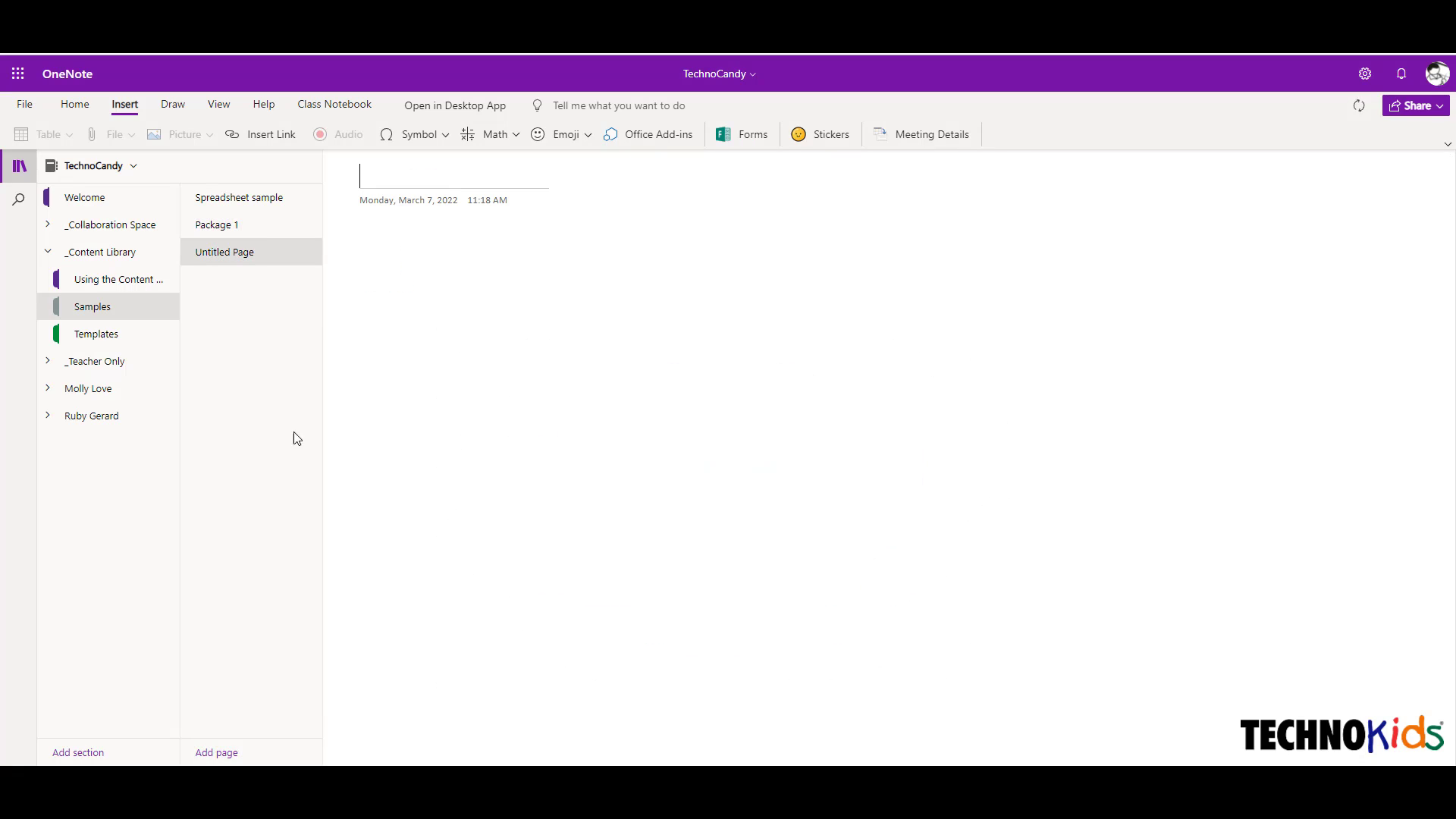
left_click(383, 286)
left_click(127, 138)
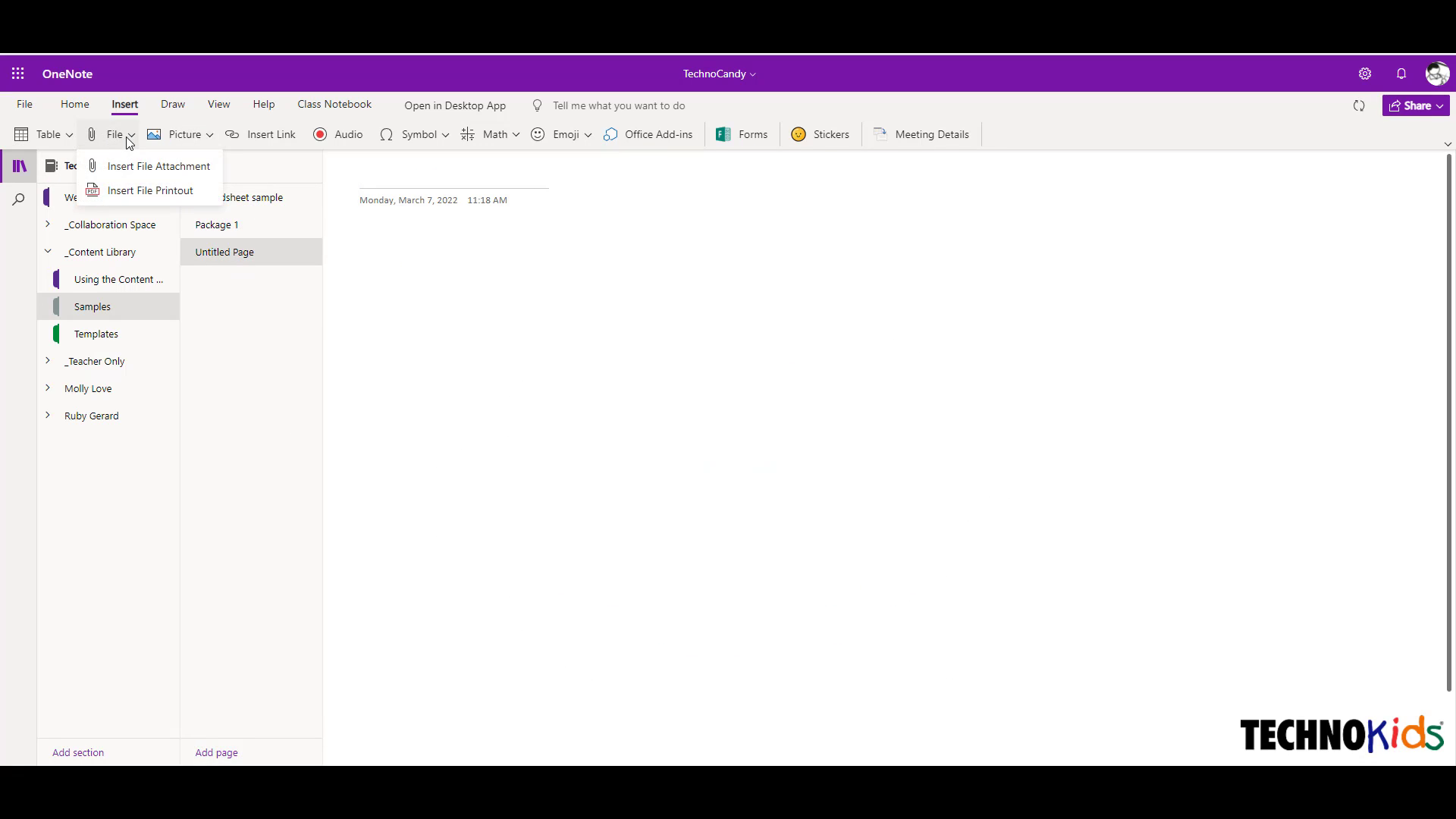
left_click(161, 191)
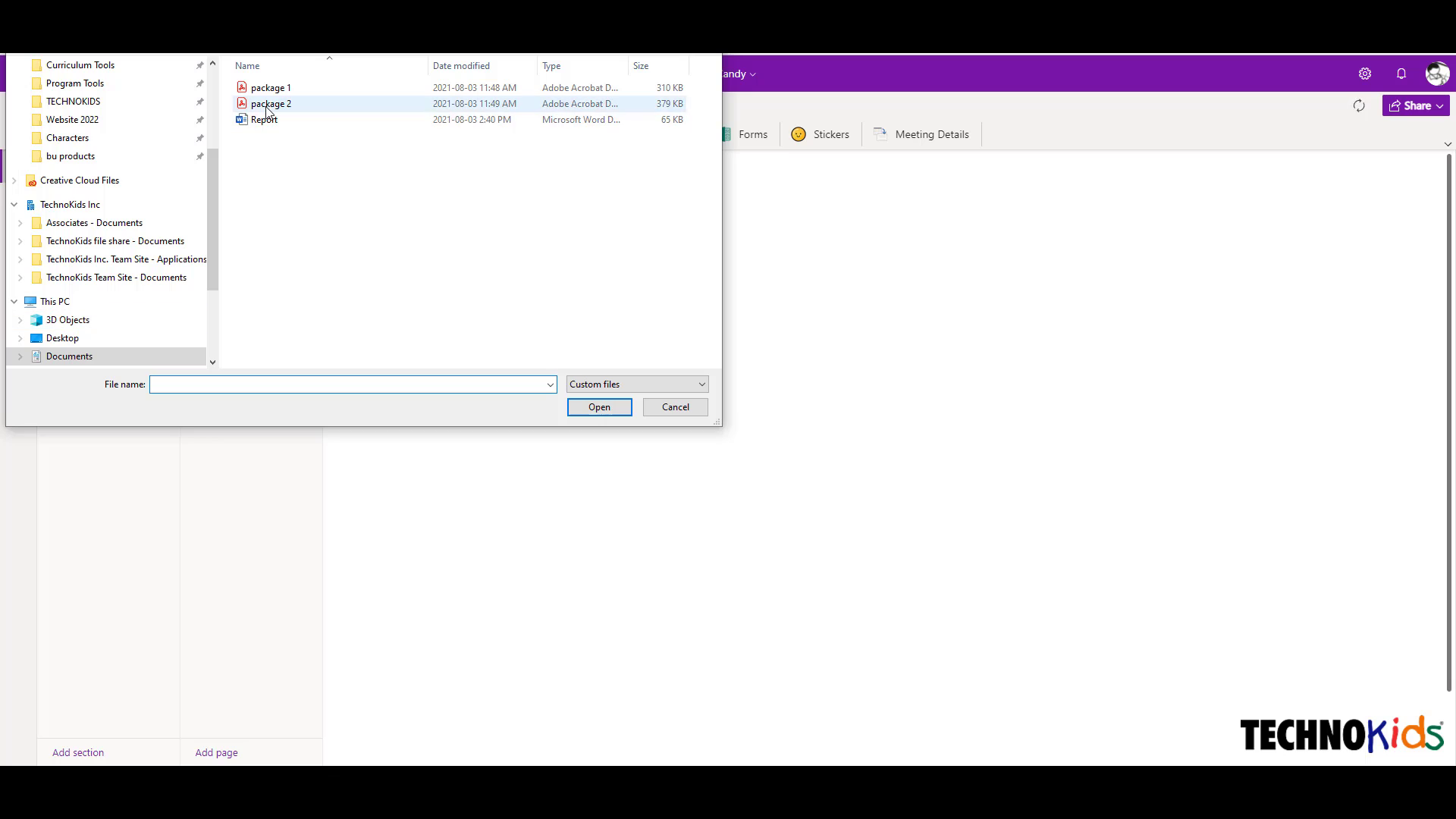
double_click(269, 107)
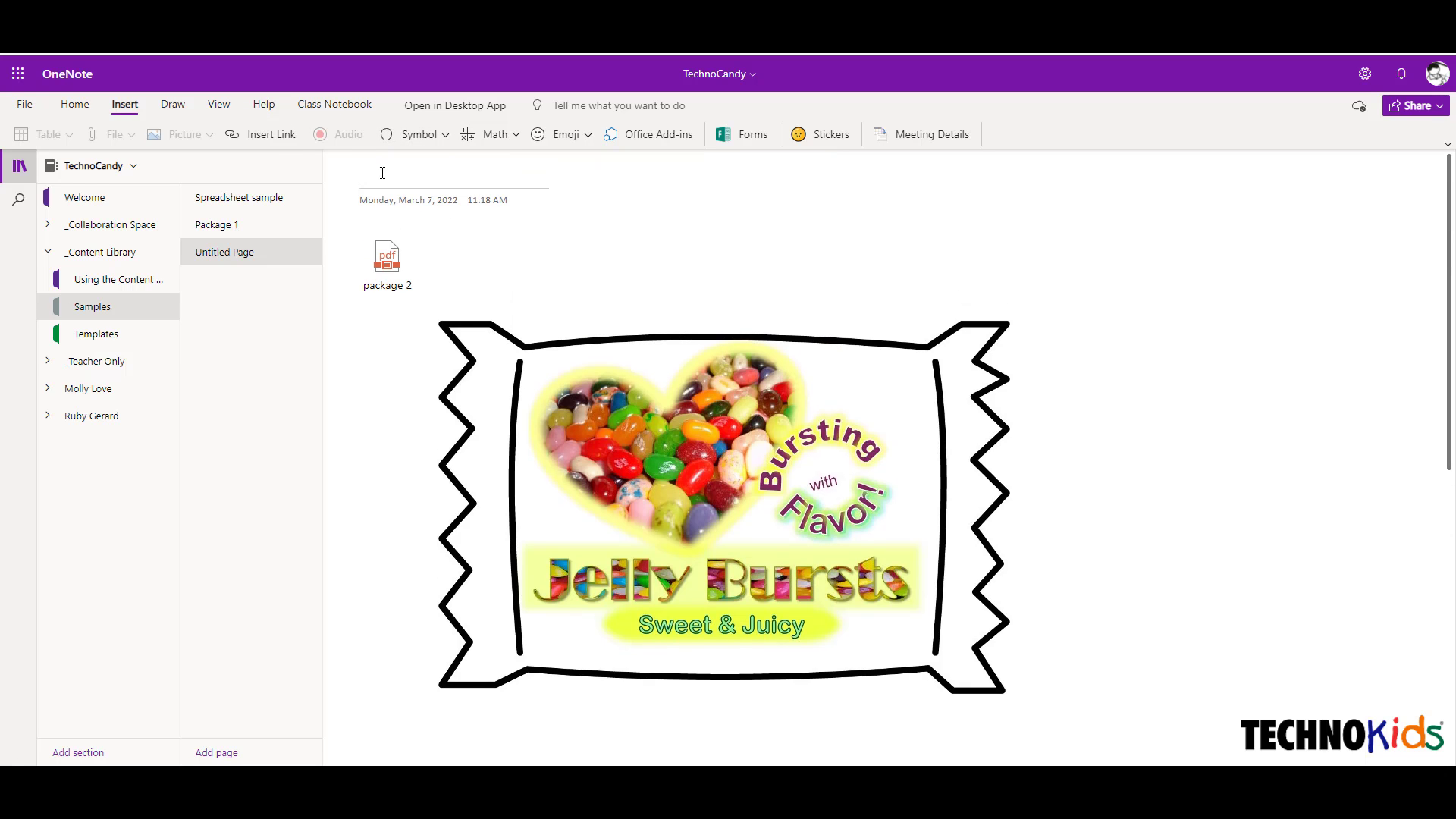
type("Package 2")
Add a page titled "Report sample" to the Samples section, containing a file printout of the Report Word document.
left_click(216, 753)
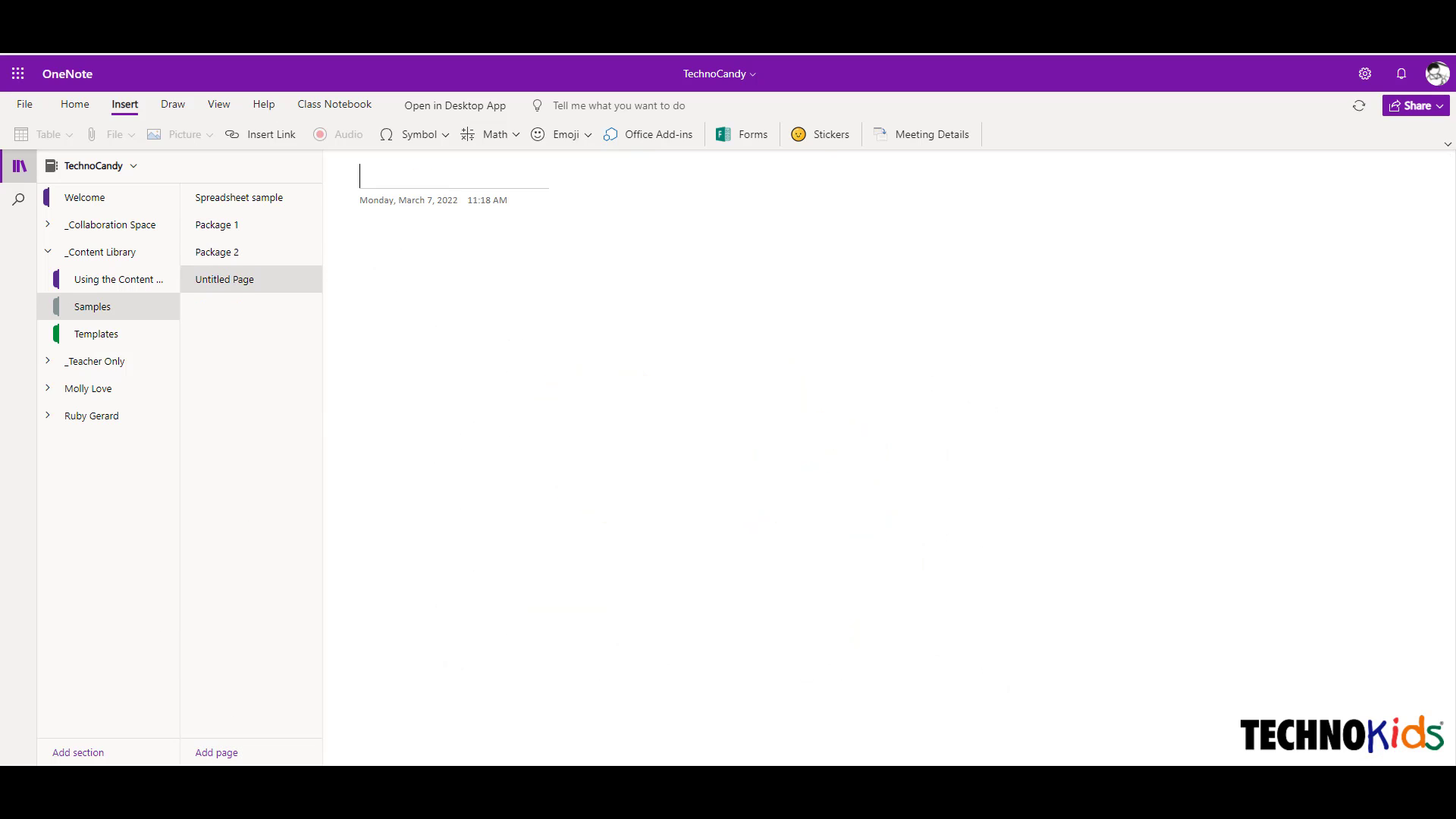
left_click(579, 390)
left_click(123, 134)
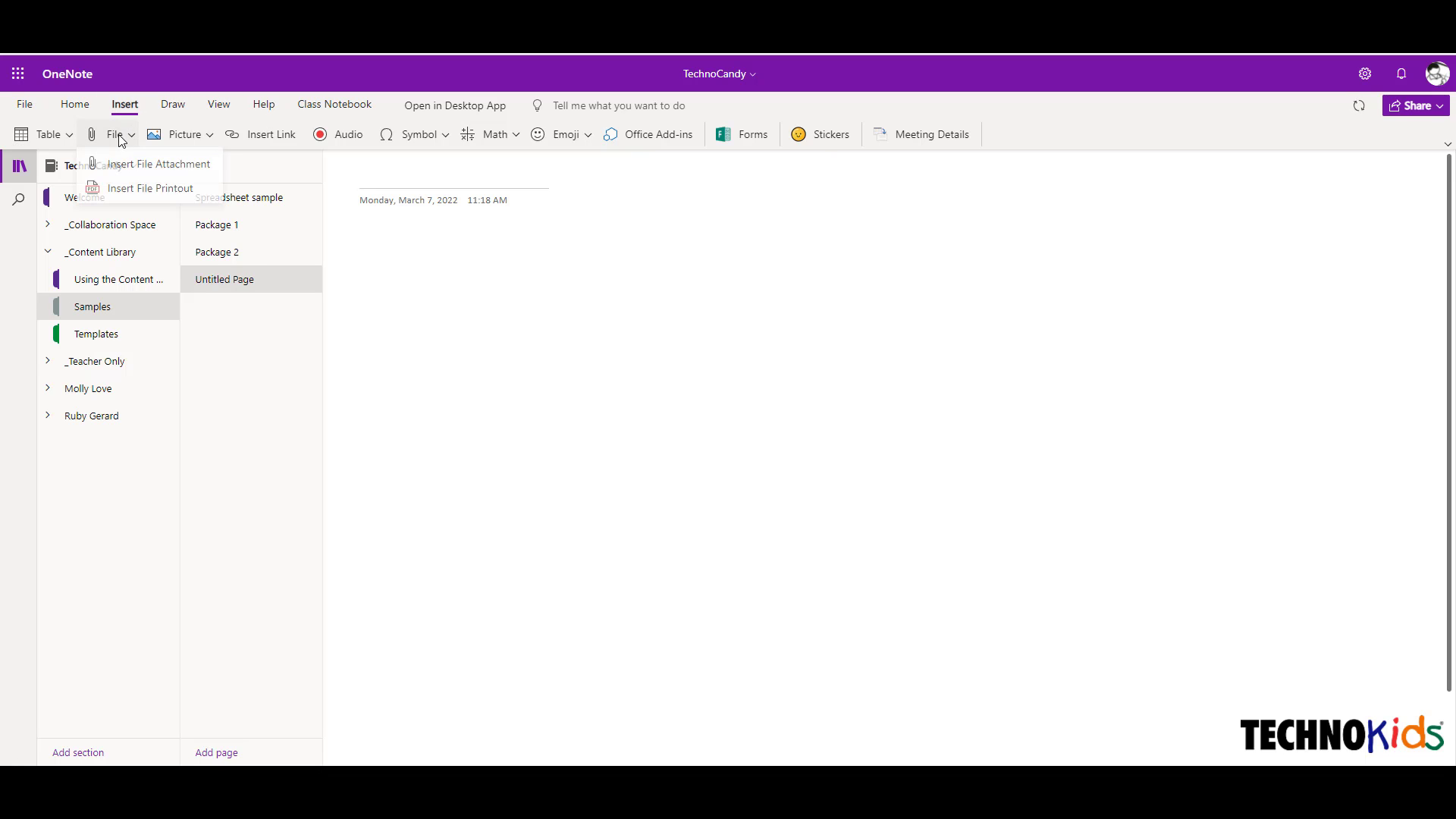
left_click(140, 164)
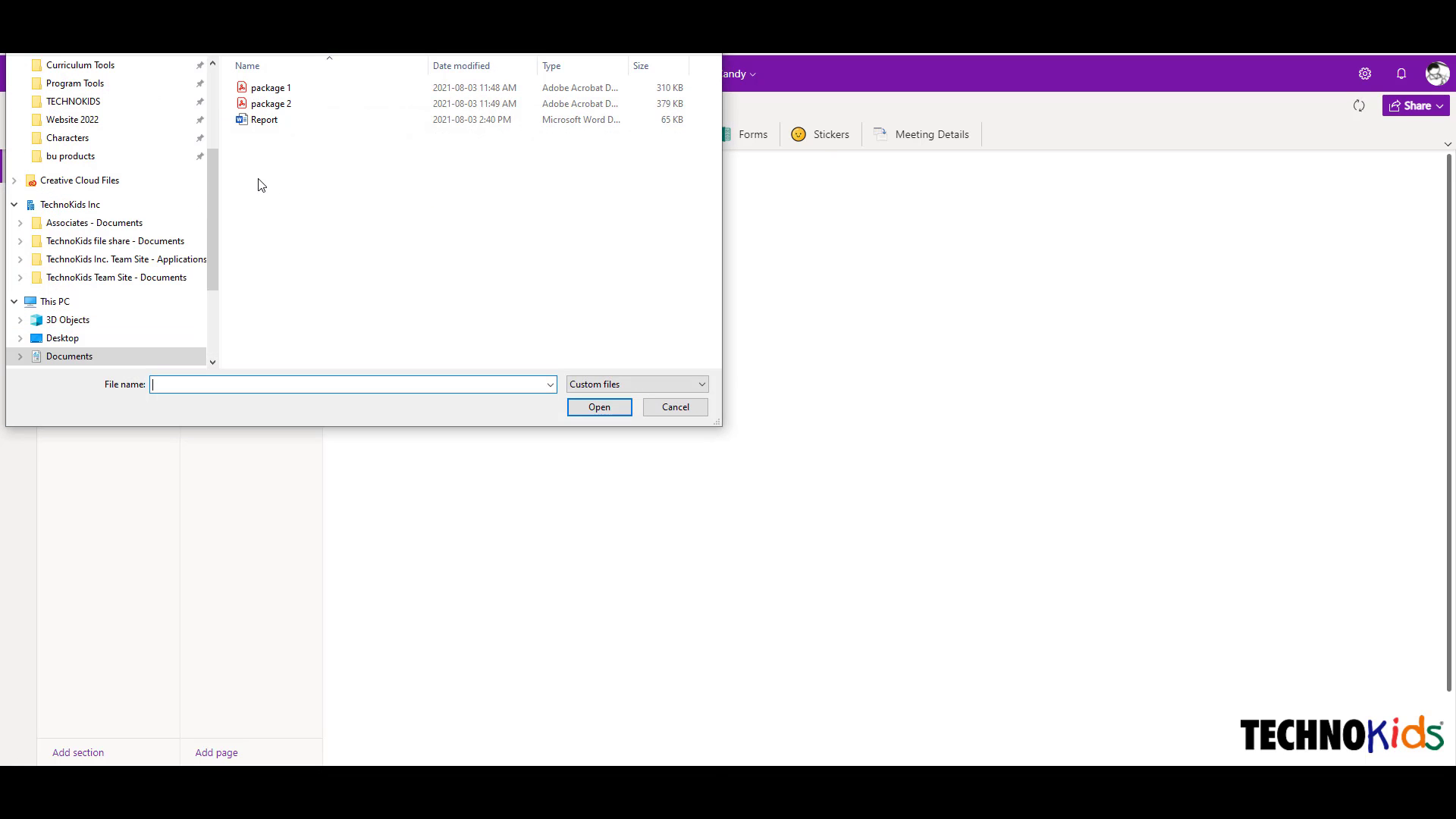
double_click(266, 127)
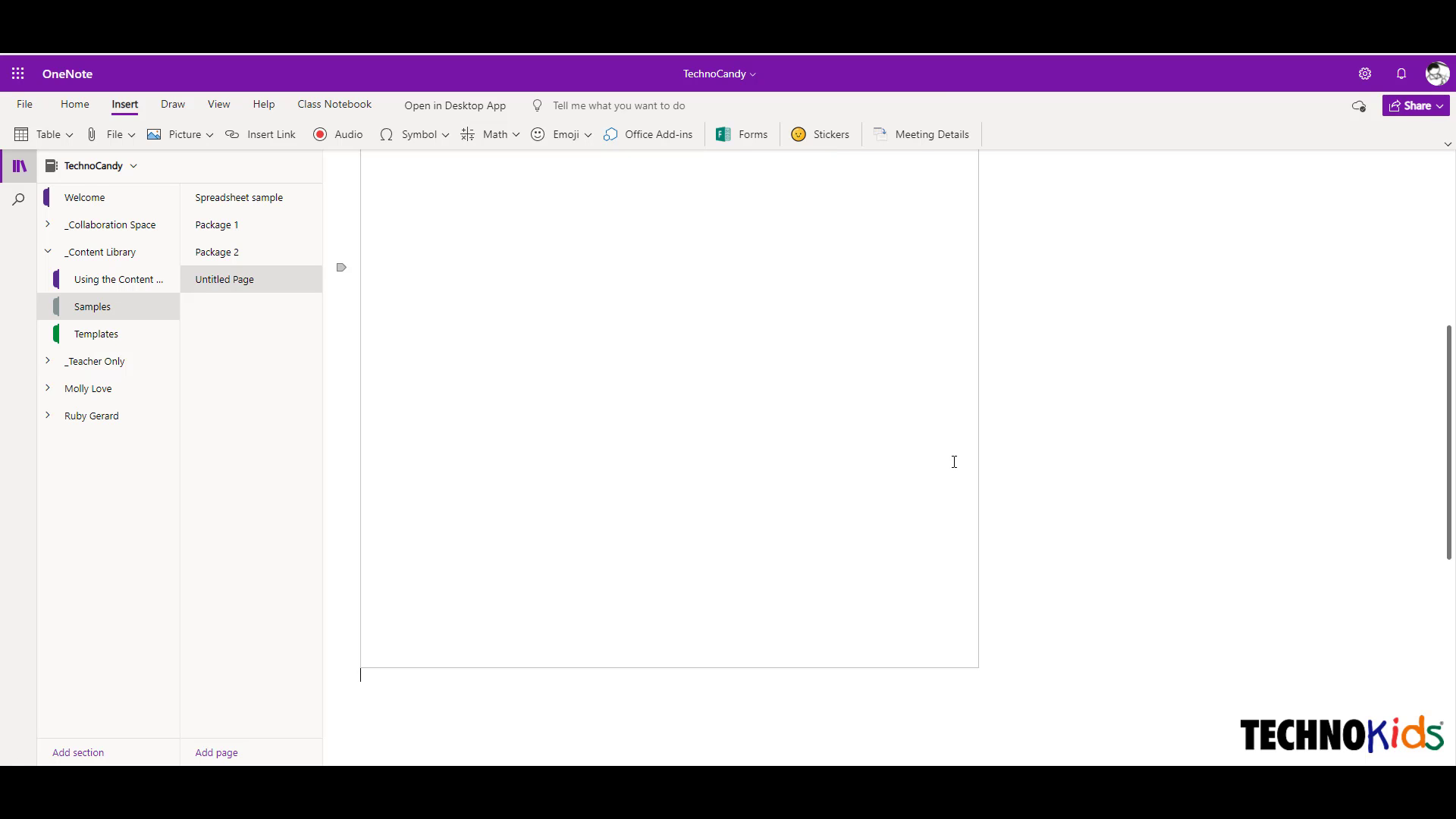
scroll(877, 417, "up", 4)
scroll(877, 417, "up", 2)
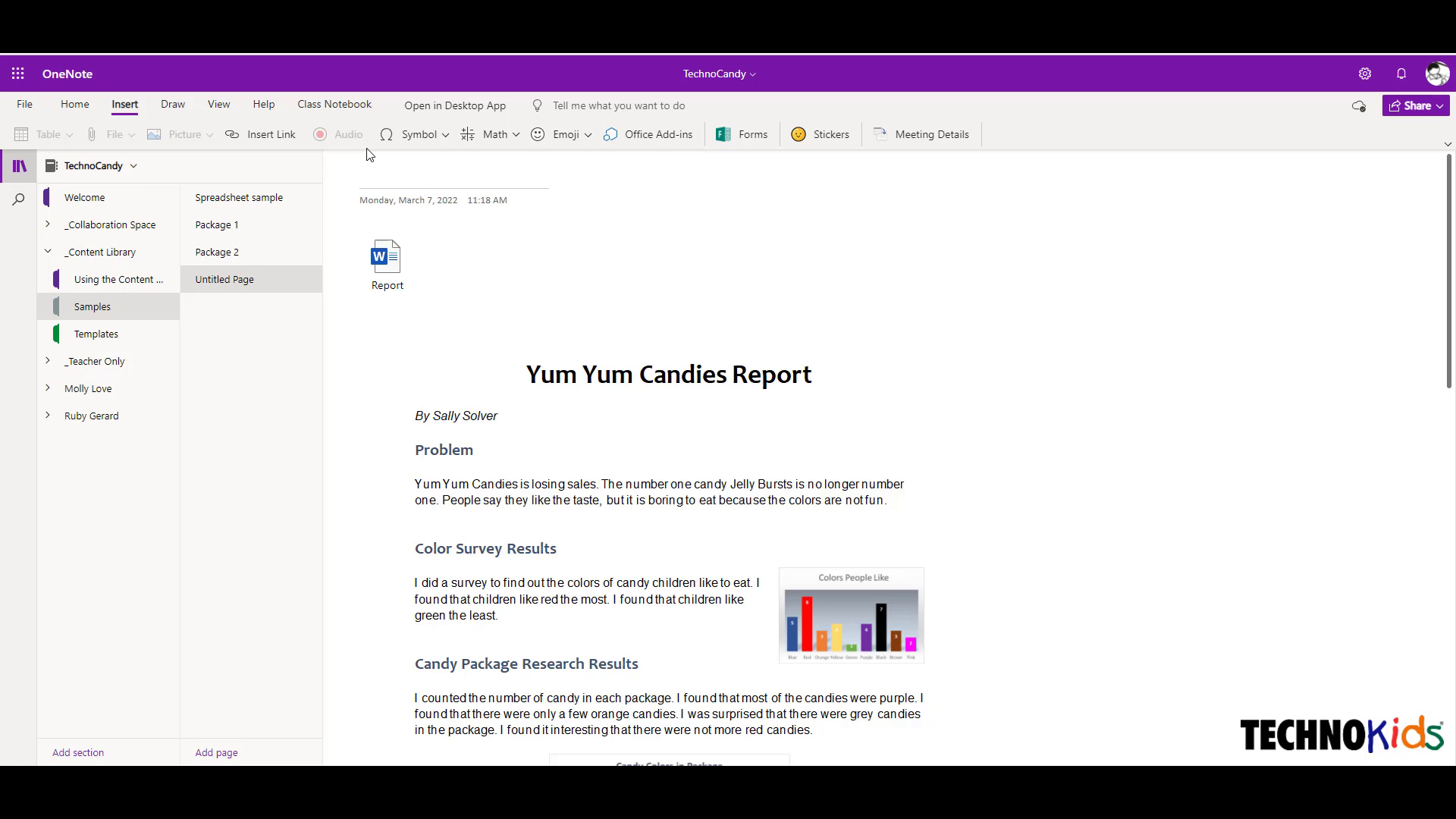
type("Report sample")
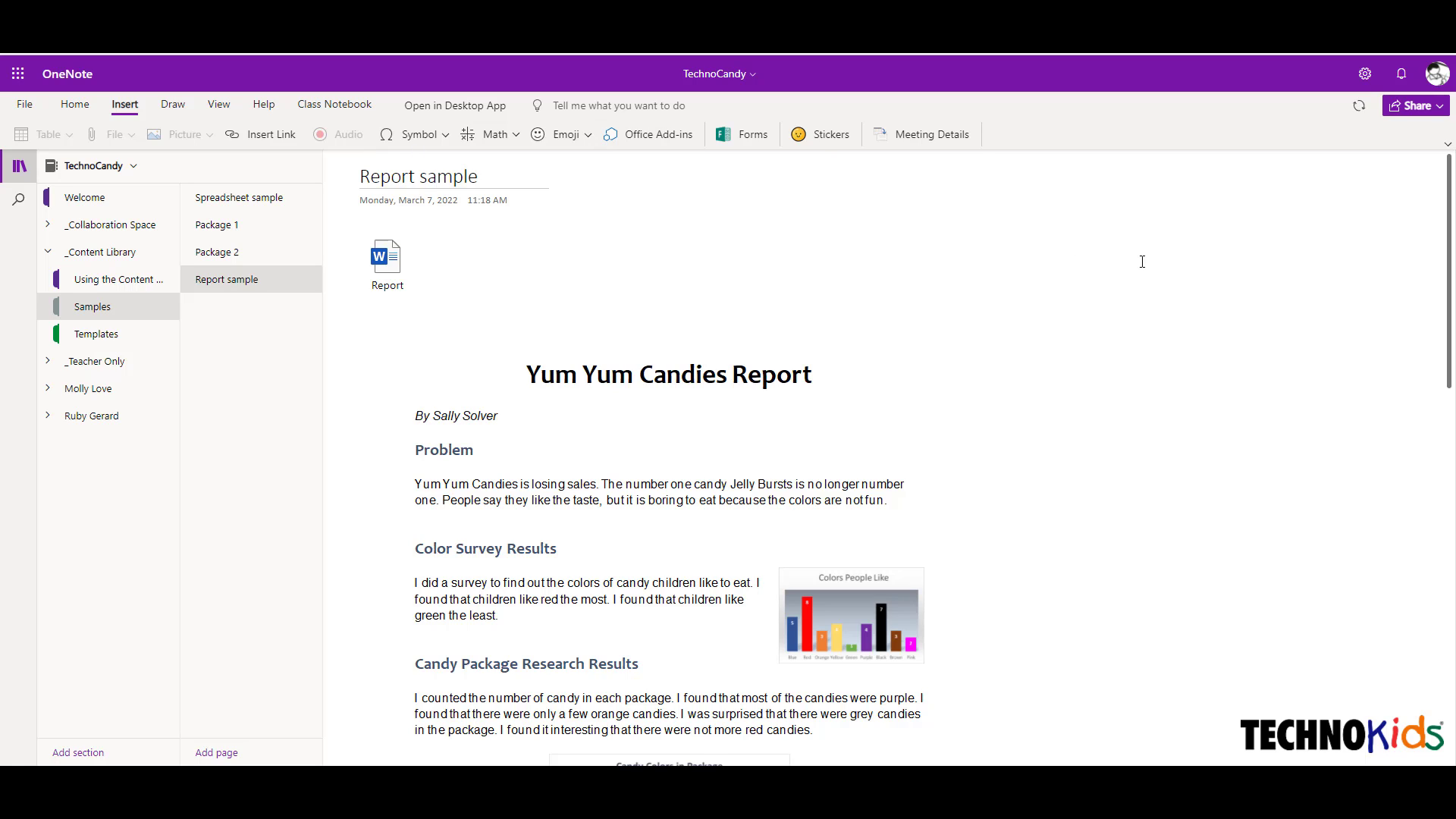
left_click(1302, 412)
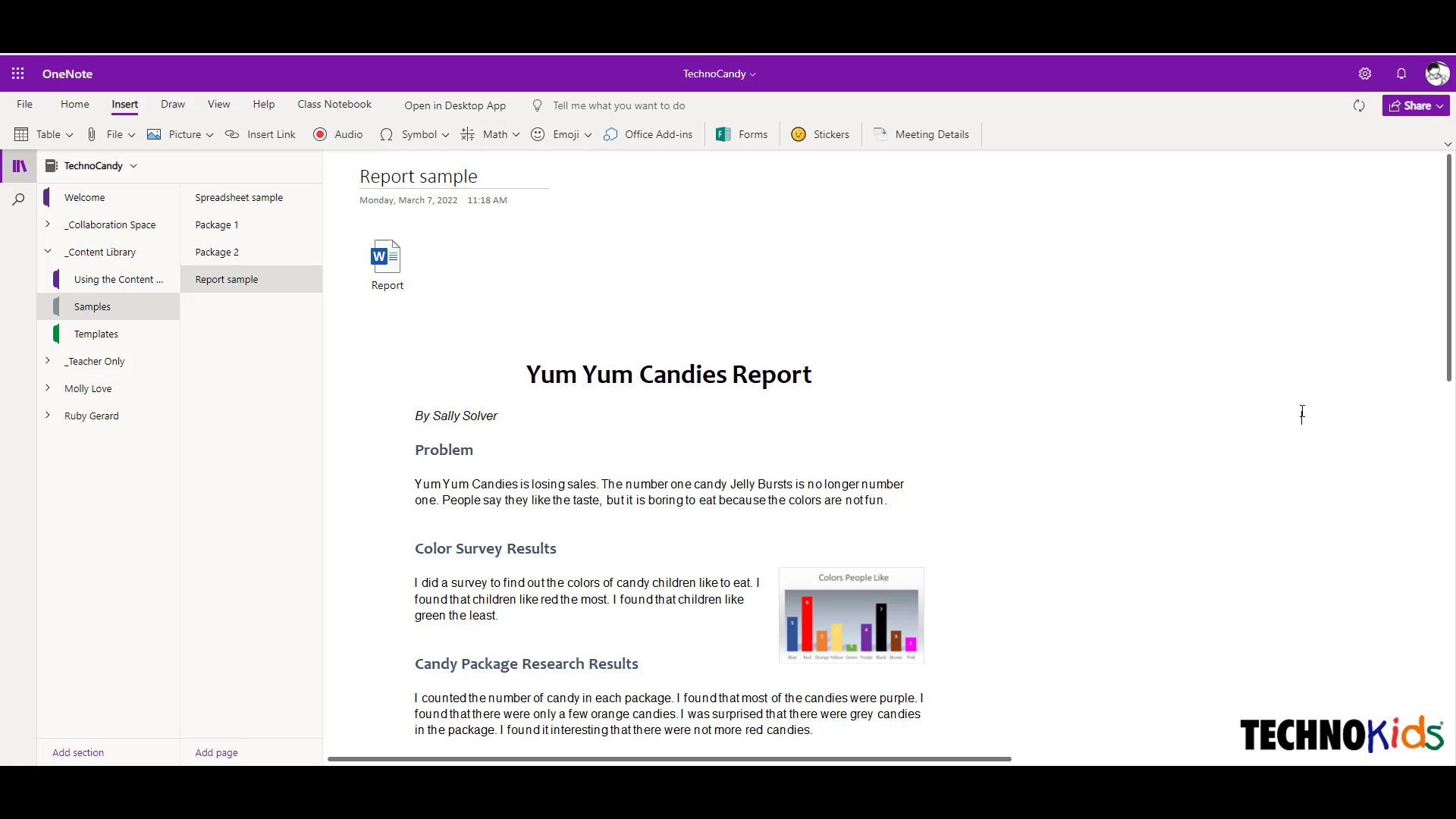